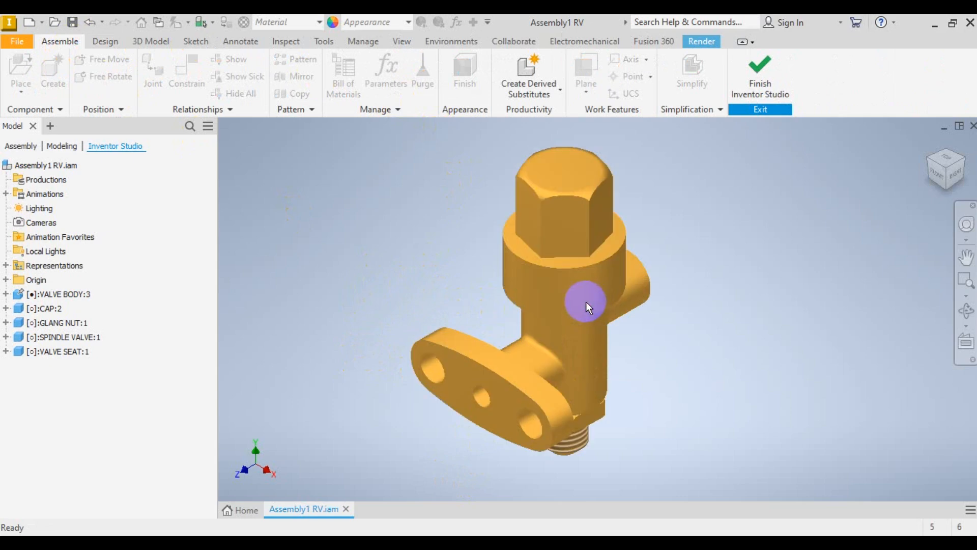
pyautogui.scroll(3, 510, 326)
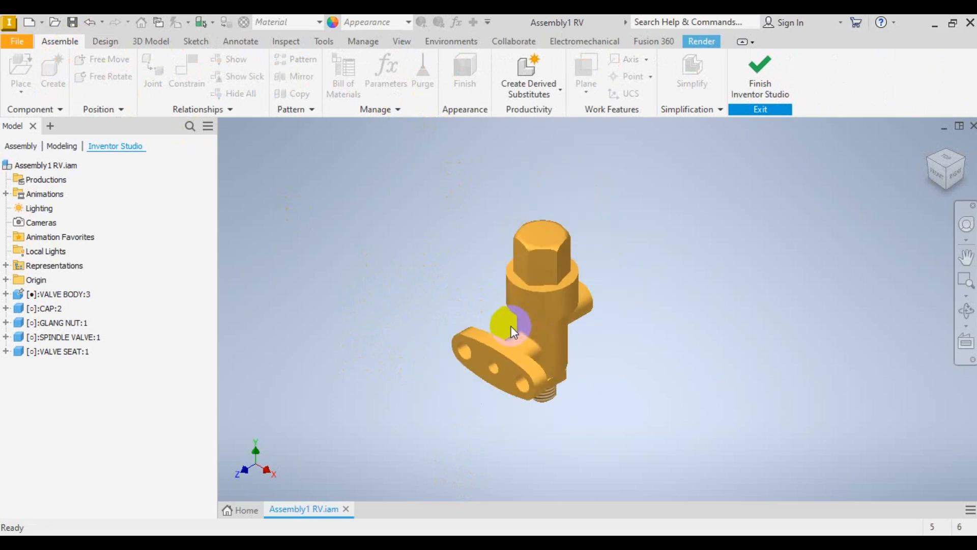
pyautogui.scroll(-3, 514, 306)
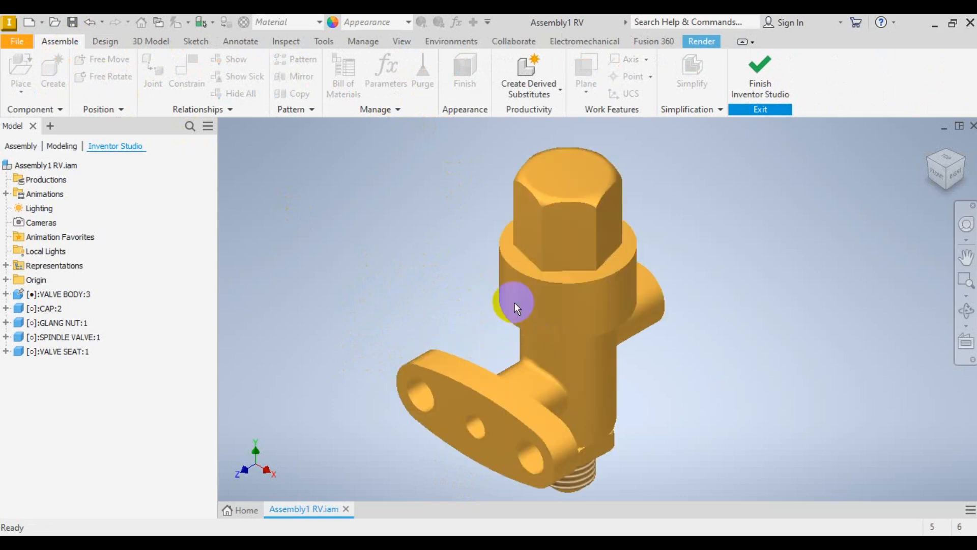
pyautogui.scroll(2, 515, 307)
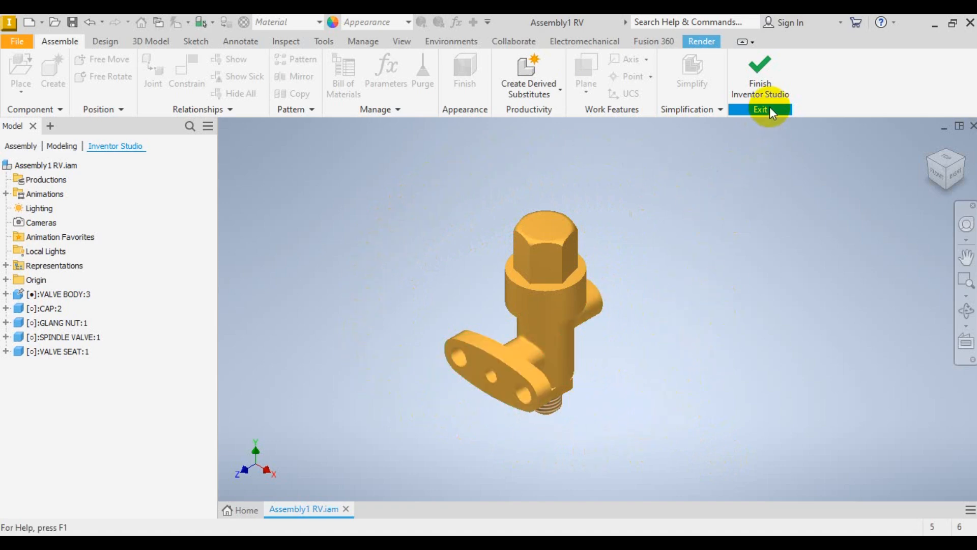
# Step: Finish Inventor Studio and turn on shadows for the valve assembly's display
pyautogui.click(769, 88)
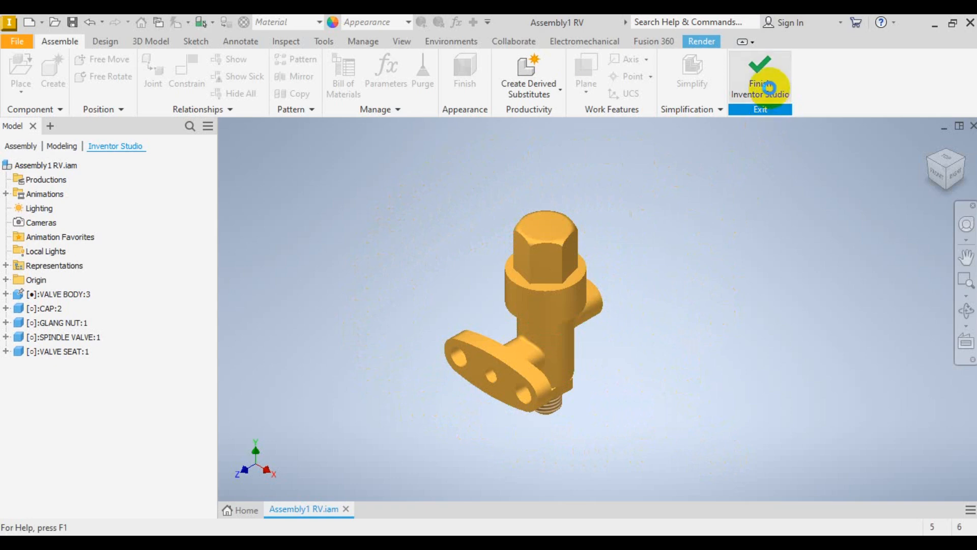
pyautogui.scroll(4, 555, 407)
pyautogui.scroll(-3, 555, 407)
pyautogui.scroll(2, 596, 381)
pyautogui.scroll(-2, 593, 389)
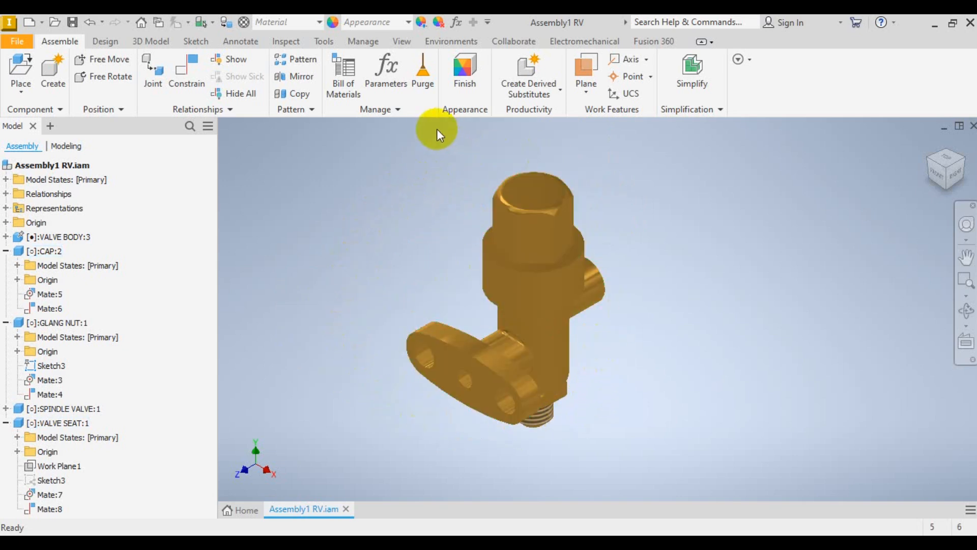
pyautogui.click(405, 45)
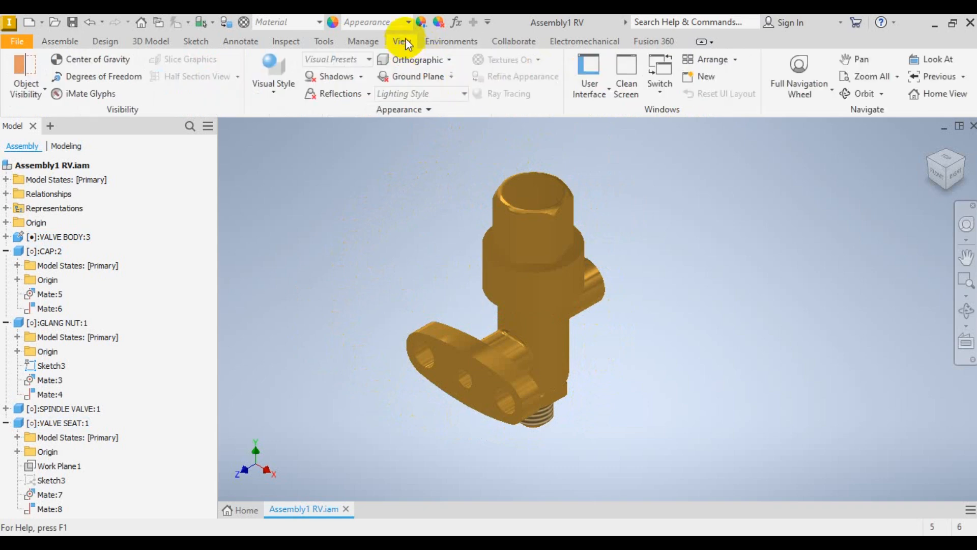
pyautogui.click(335, 77)
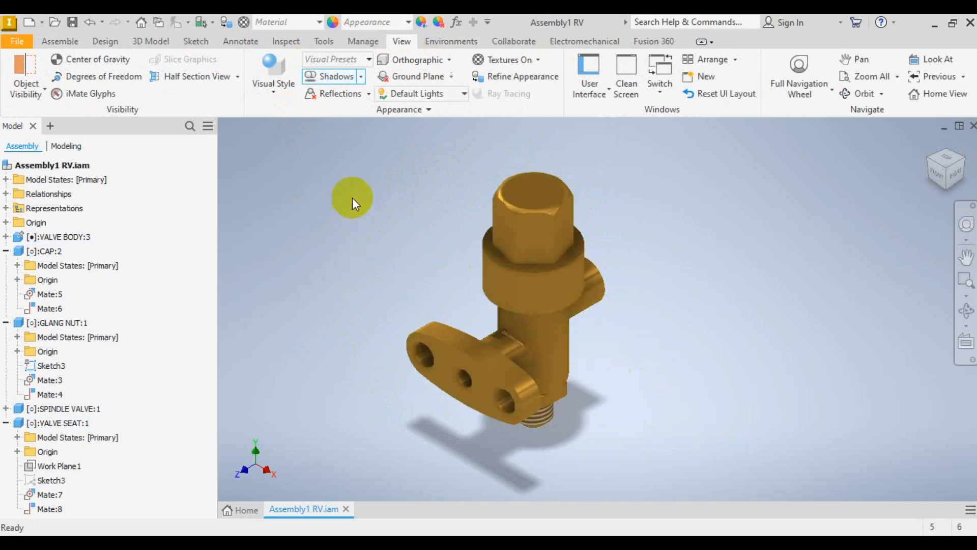
# Step: Enter the Inventor Studio environment and open the Studio Lighting Styles settings
pyautogui.click(452, 41)
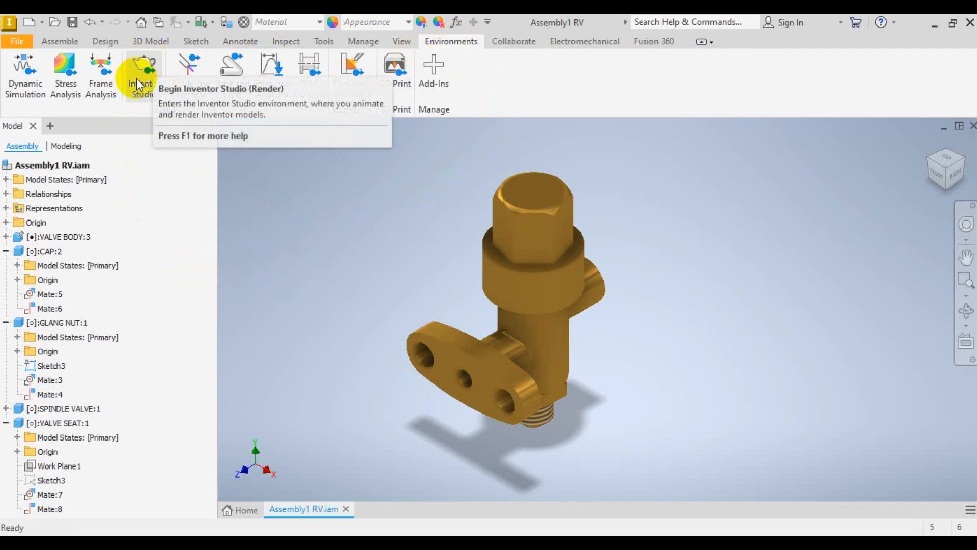
pyautogui.click(147, 66)
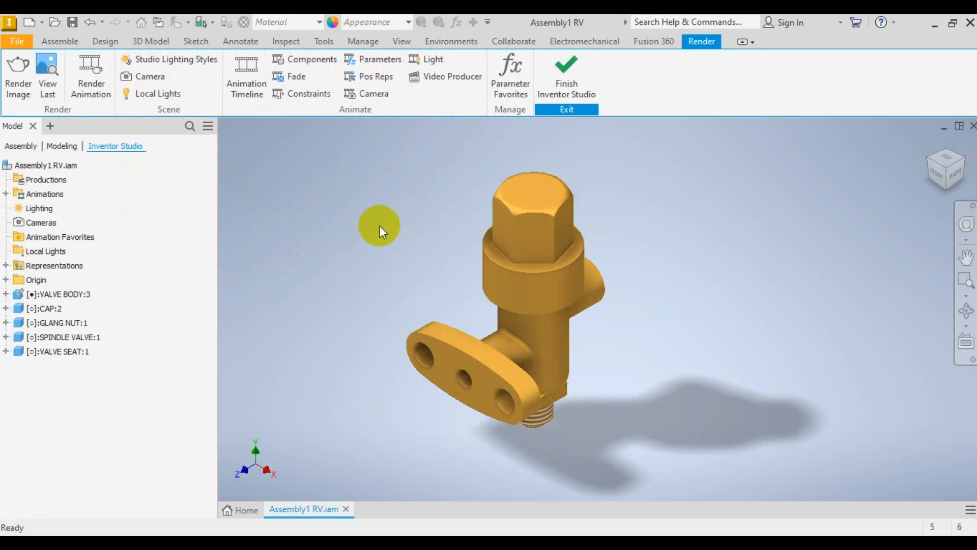
pyautogui.click(159, 62)
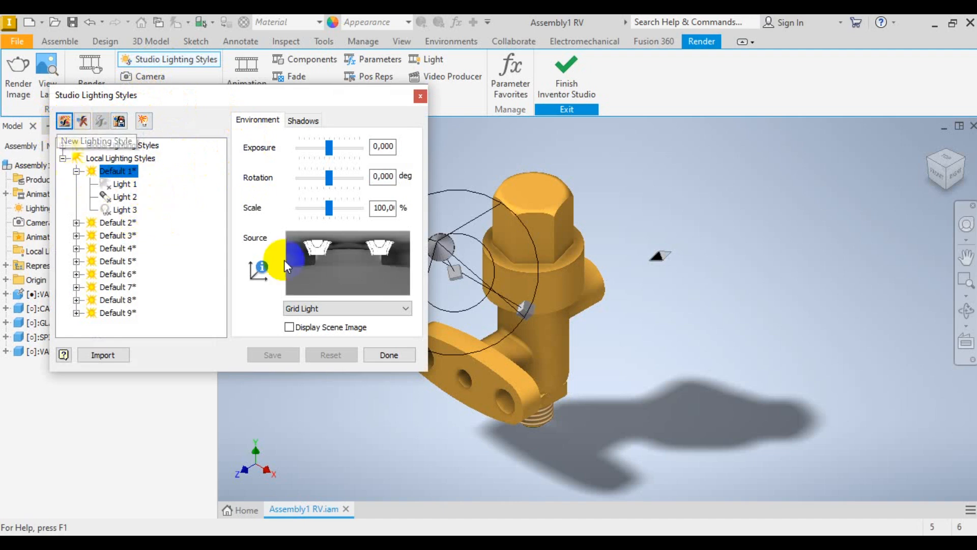
pyautogui.scroll(4, 642, 334)
pyautogui.scroll(-5, 574, 342)
pyautogui.scroll(2, 568, 337)
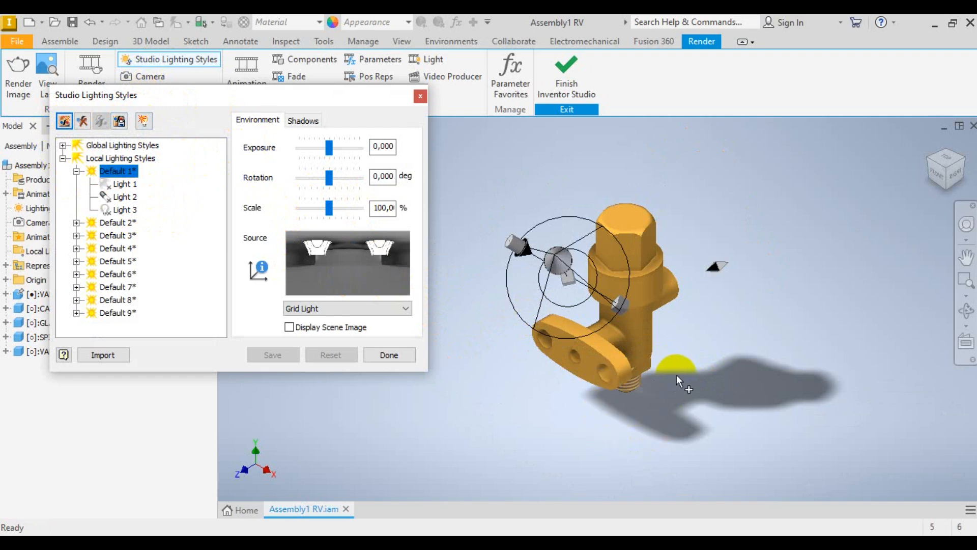
# Step: Try the Cool Light and Country Road - SpheronVR sources as the environment of the Default 1 lighting style
pyautogui.click(344, 309)
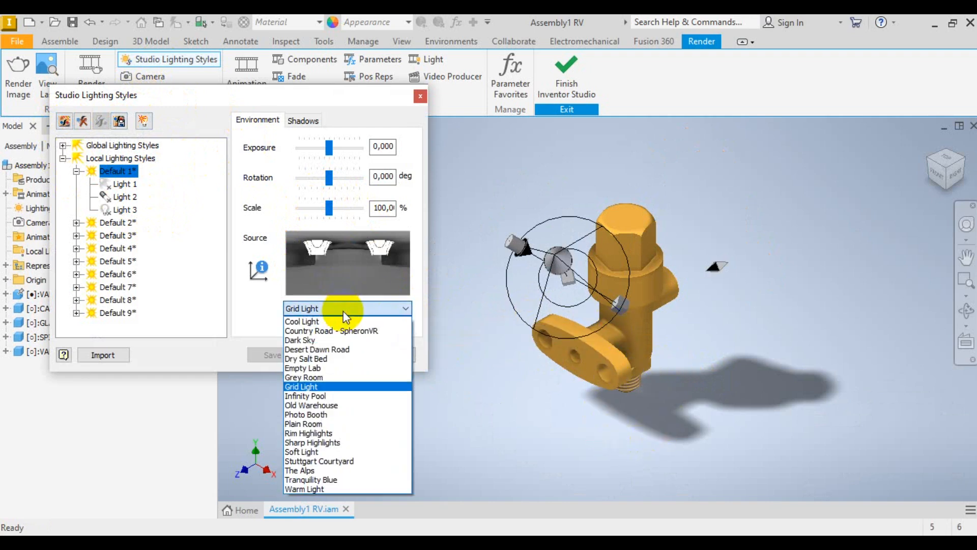
pyautogui.click(317, 322)
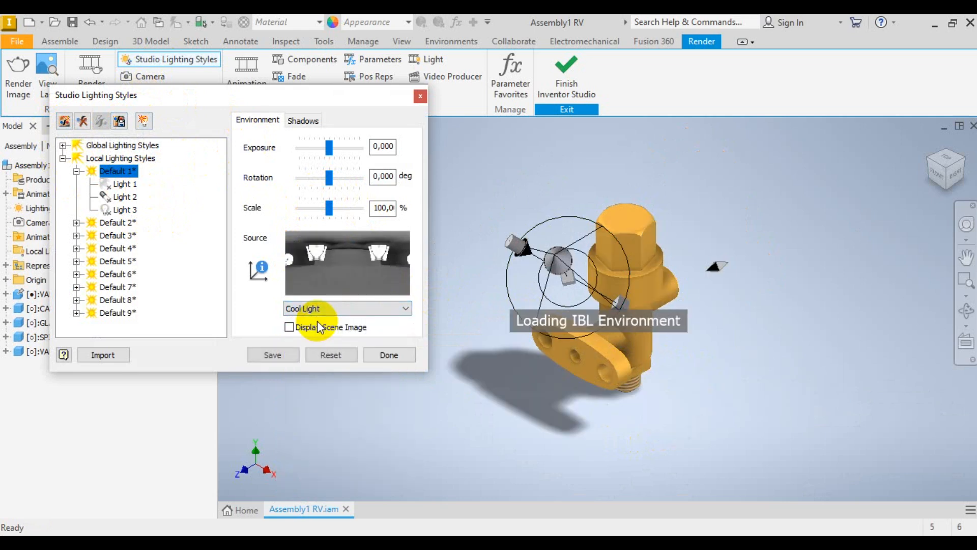
pyautogui.click(368, 309)
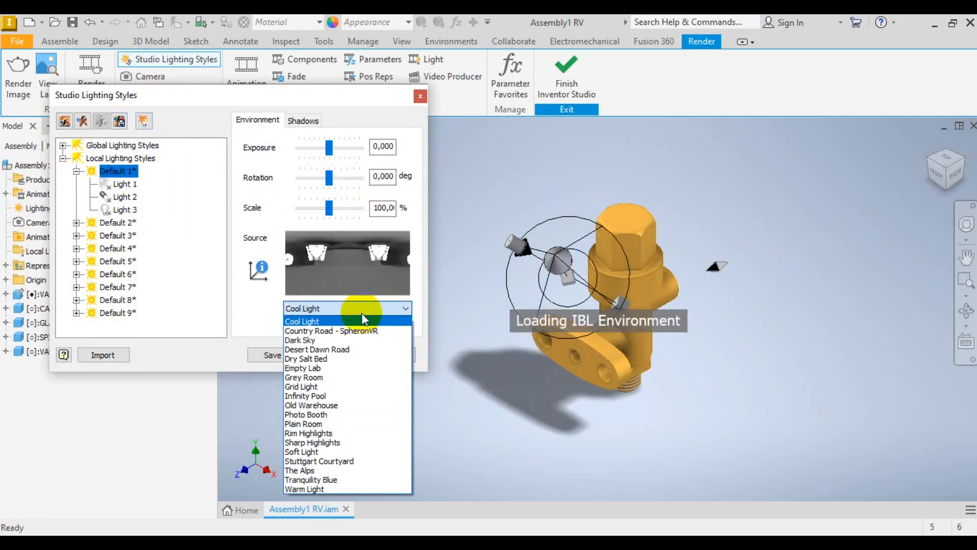
pyautogui.click(339, 334)
pyautogui.scroll(-3, 545, 396)
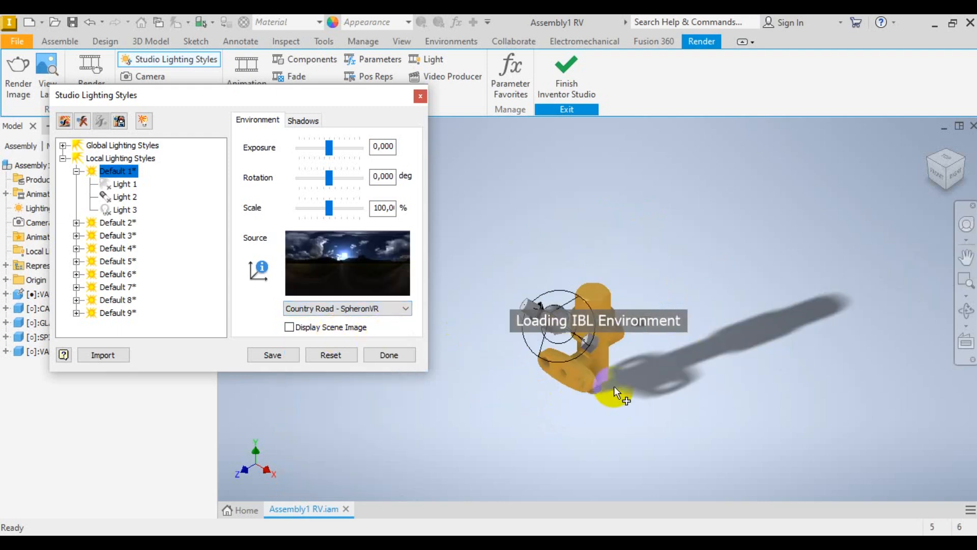
# Step: Try the Dark Sky and Desert Dawn Road environment sources on the Default 1 style and inspect the cast shadow
pyautogui.click(365, 309)
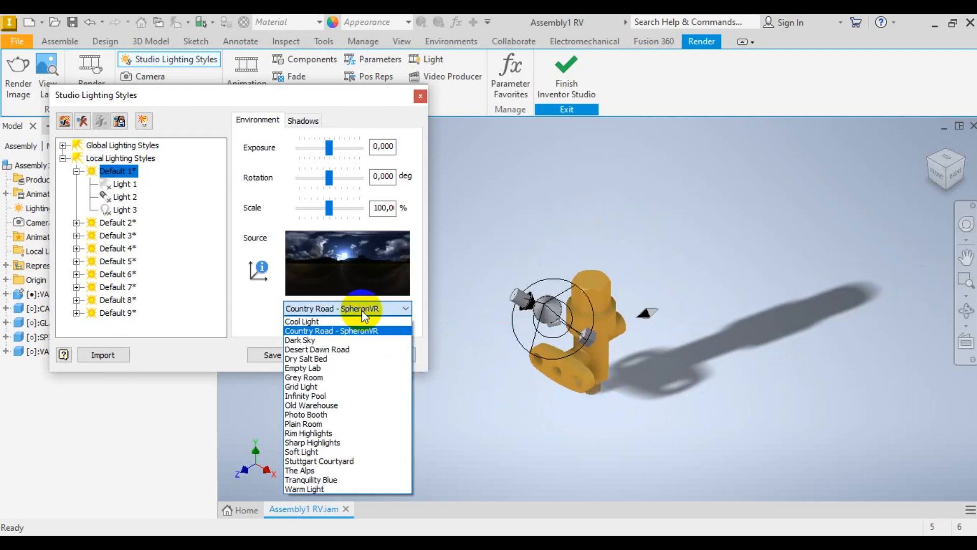
pyautogui.click(332, 340)
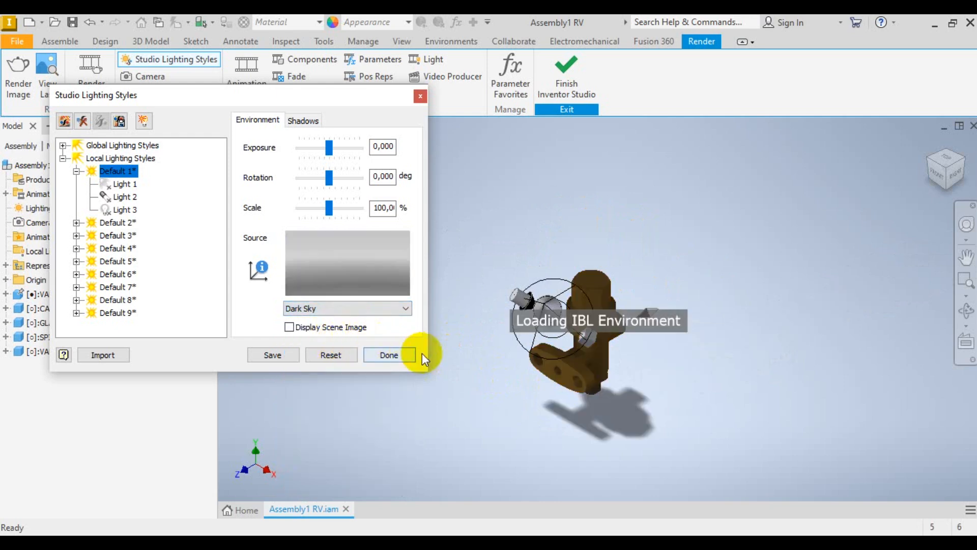
pyautogui.click(374, 308)
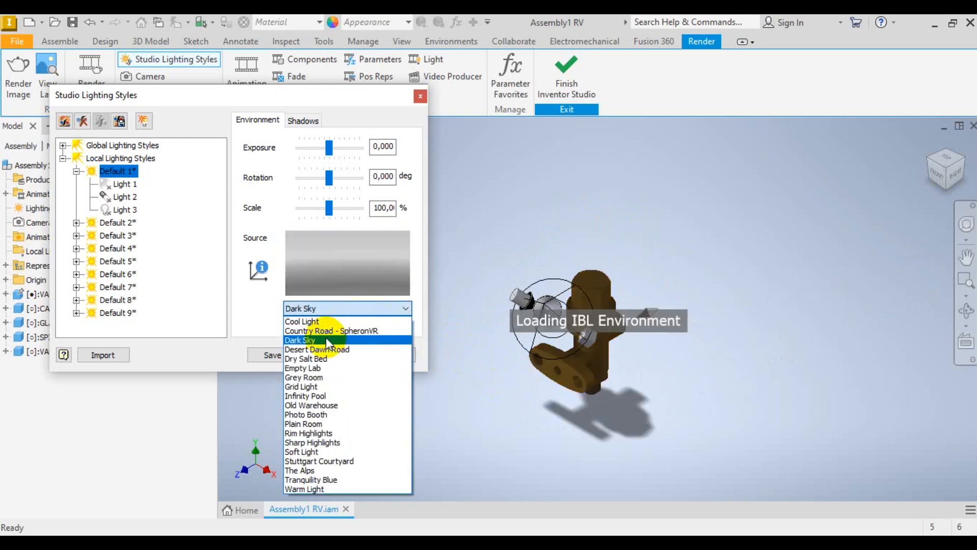
pyautogui.click(319, 349)
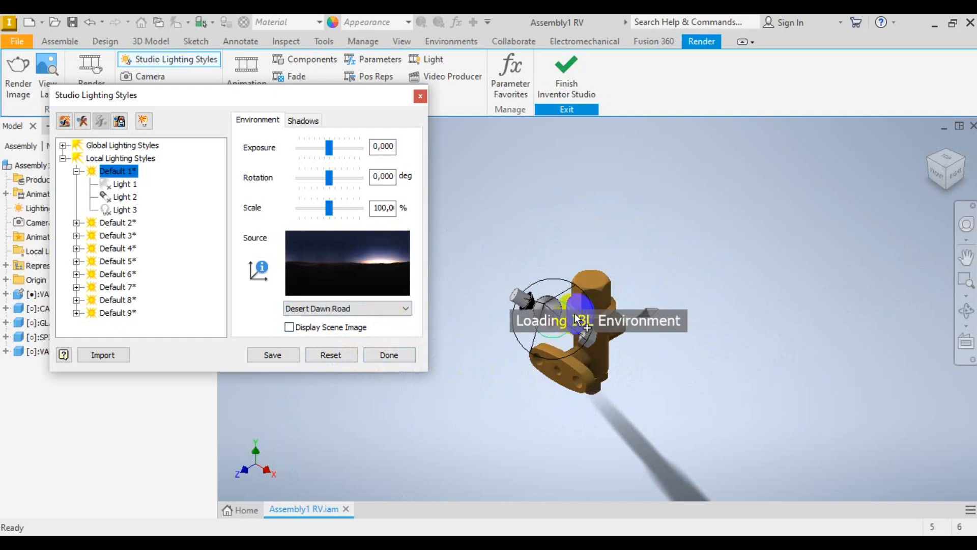
pyautogui.scroll(3, 575, 315)
pyautogui.scroll(3, 599, 369)
pyautogui.scroll(-5, 599, 369)
pyautogui.scroll(3, 634, 439)
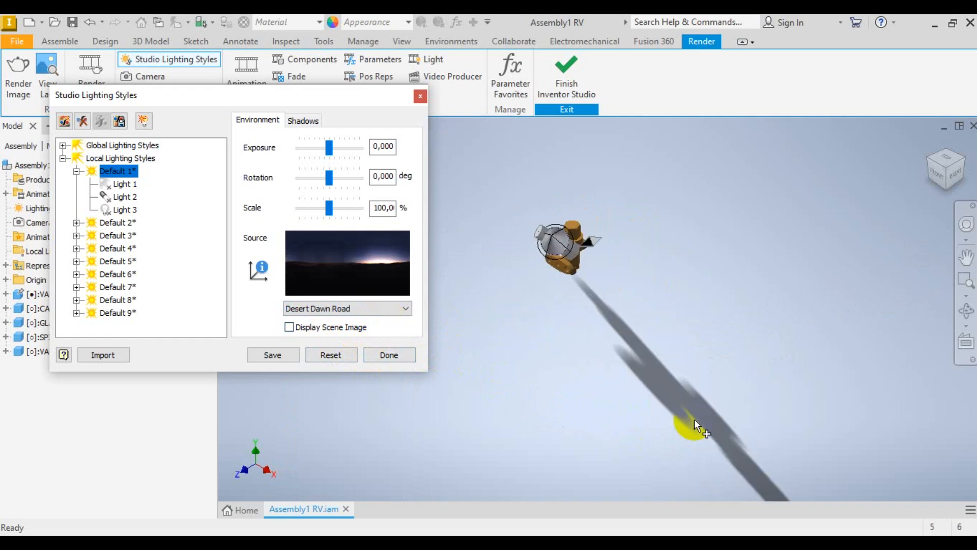
# Step: Try the Dry Salt Bed and Empty Lab environment sources on the Default 1 lighting style
pyautogui.click(379, 308)
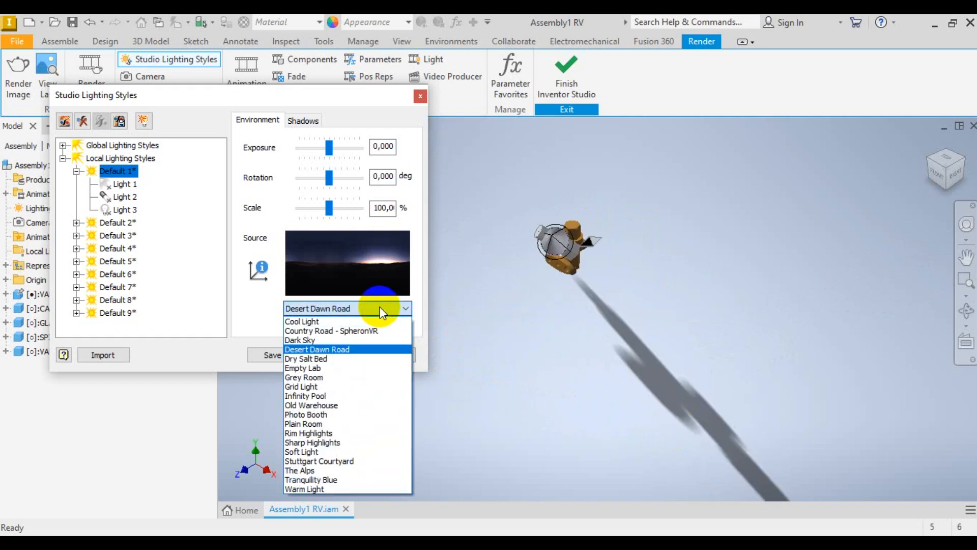
pyautogui.click(305, 360)
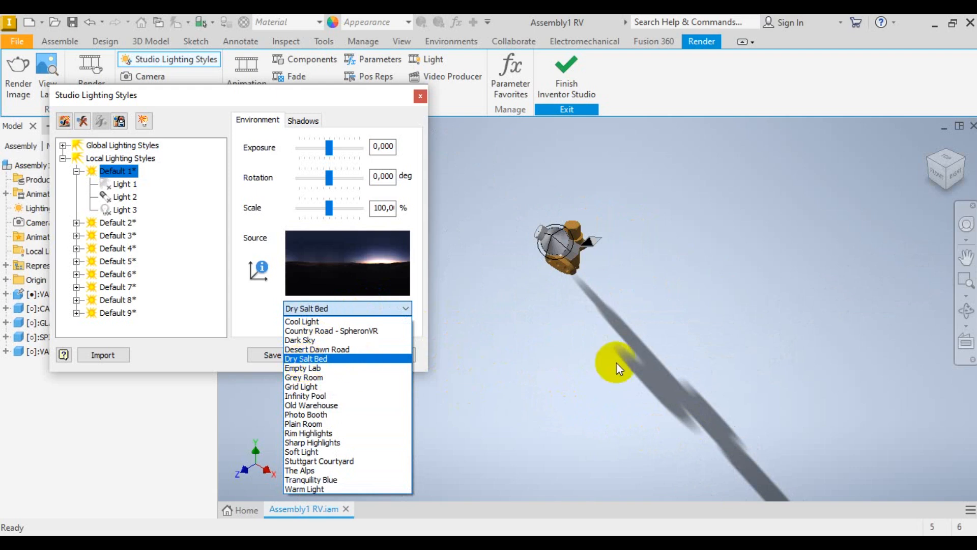
pyautogui.scroll(-4, 662, 351)
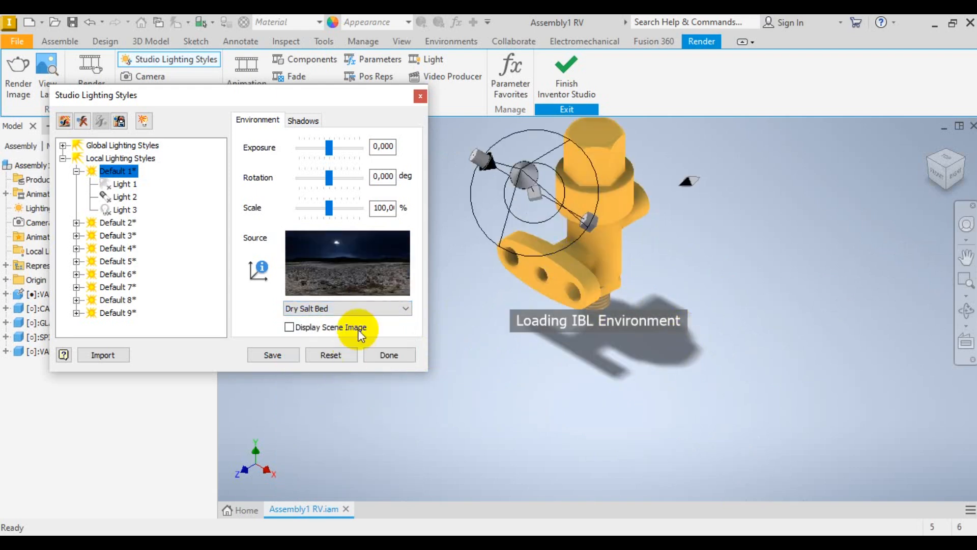
pyautogui.click(359, 306)
pyautogui.click(304, 367)
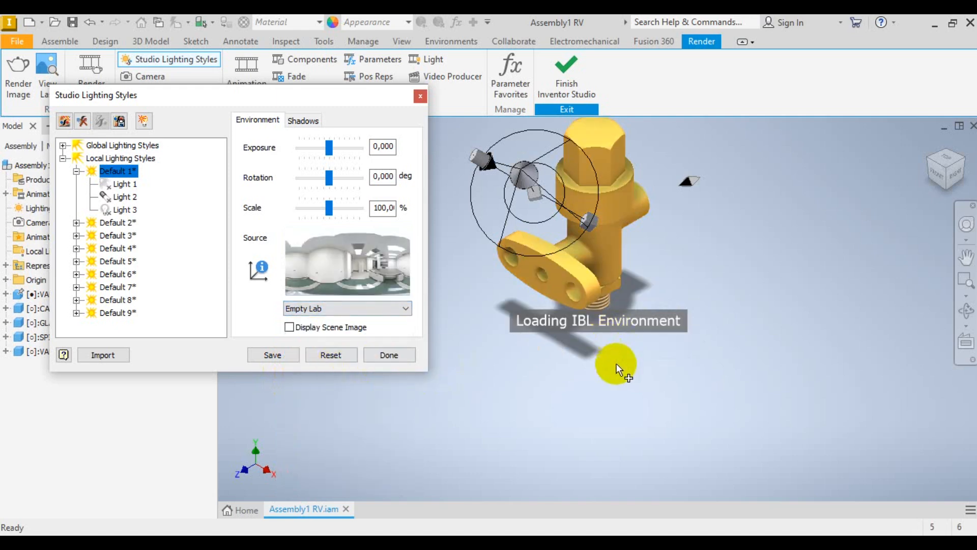
pyautogui.scroll(-5, 624, 370)
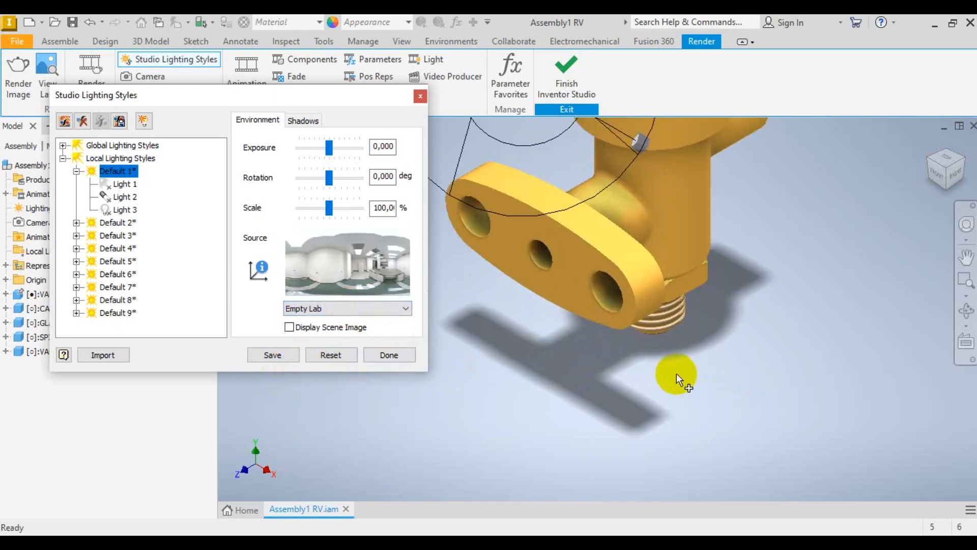
# Step: Try the Infinity Pool and Plain Room environment sources on the Default 1 lighting style
pyautogui.click(323, 309)
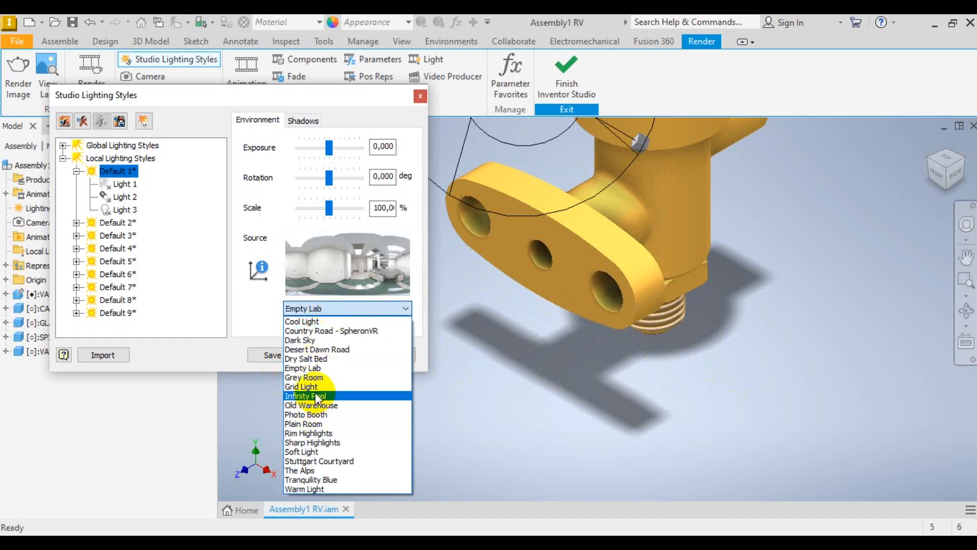
pyautogui.click(315, 393)
pyautogui.click(349, 310)
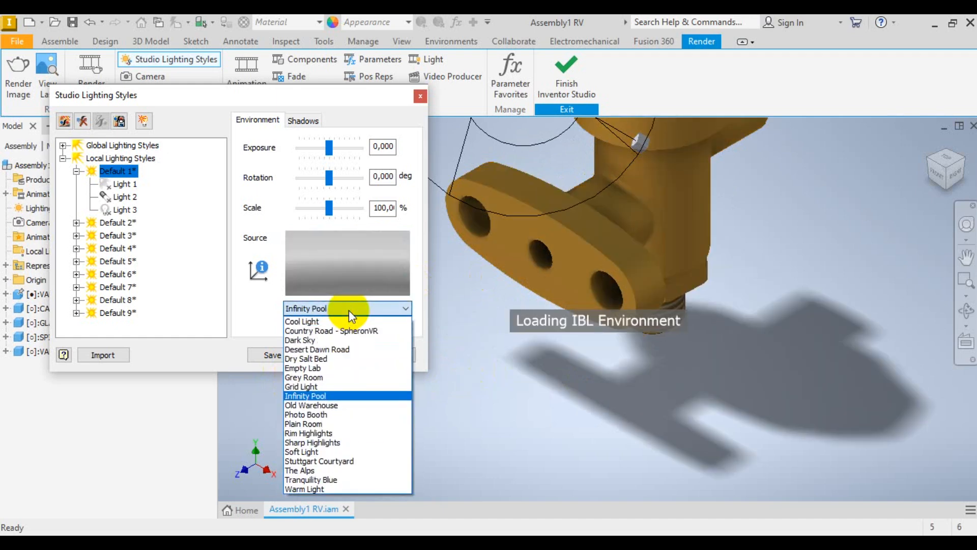
pyautogui.click(335, 423)
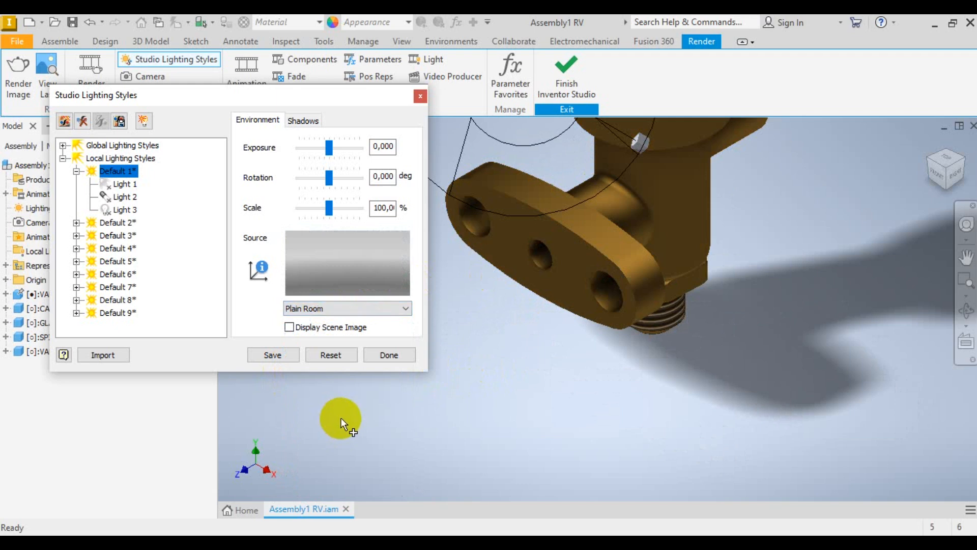
pyautogui.scroll(-5, 682, 318)
# Step: Try the Tranquility Blue, Grey Room and Infinity Pool environment sources on the Default 1 lighting style
pyautogui.click(383, 309)
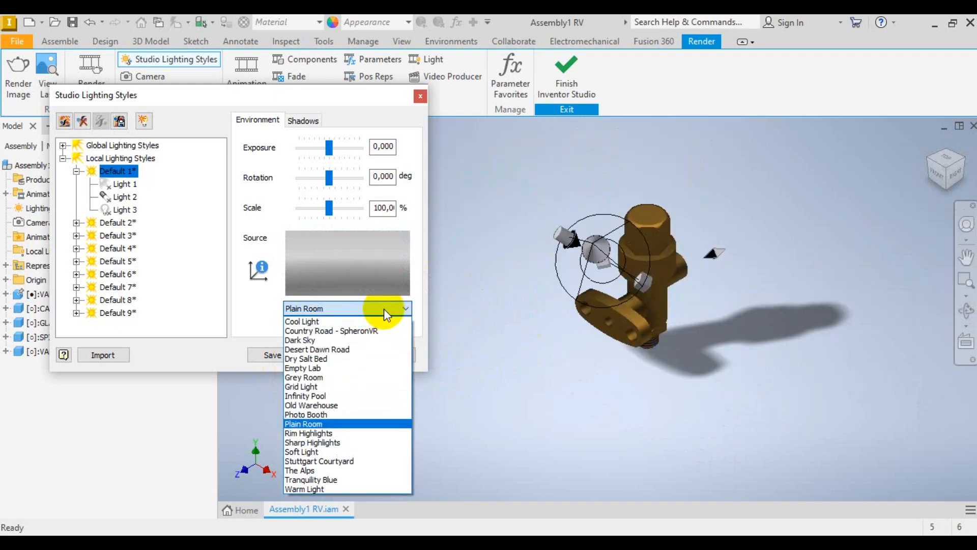
pyautogui.click(318, 479)
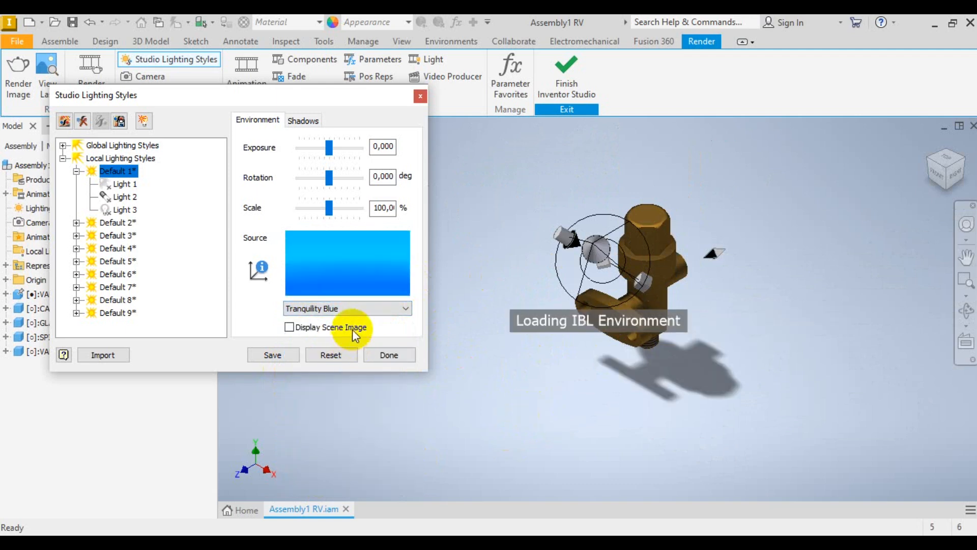
pyautogui.click(355, 308)
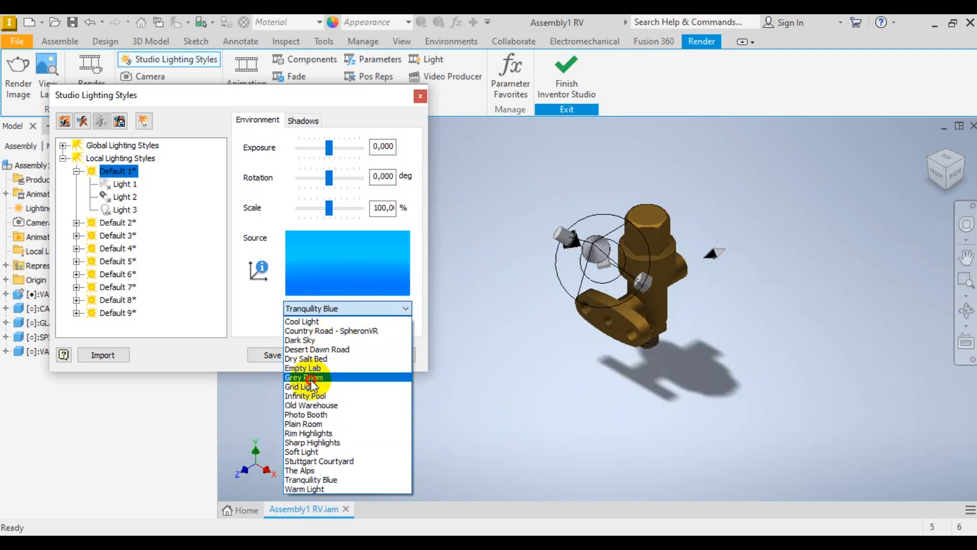
pyautogui.click(310, 379)
pyautogui.click(345, 309)
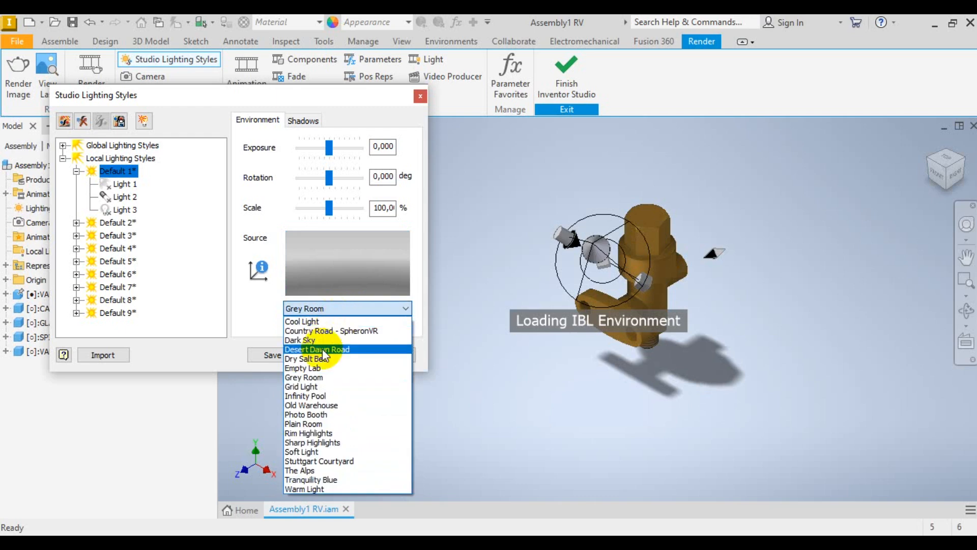
pyautogui.click(311, 396)
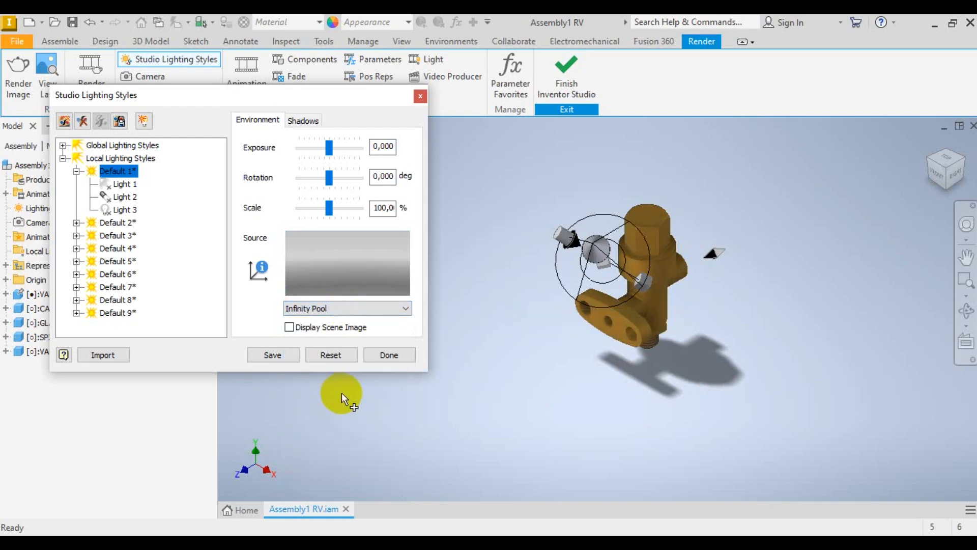
# Step: Set the environment source of the Default 1 lighting style to Old Warehouse
pyautogui.click(374, 308)
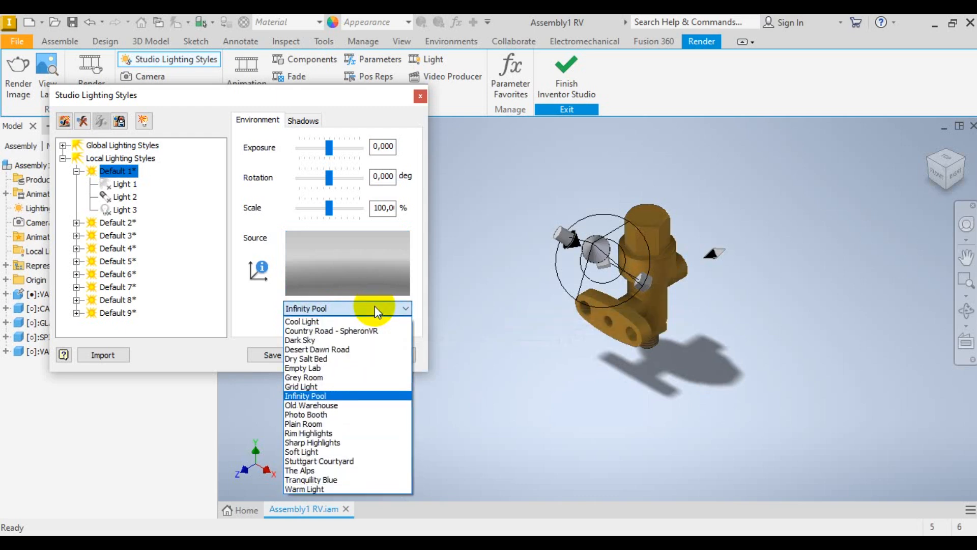
pyautogui.click(320, 407)
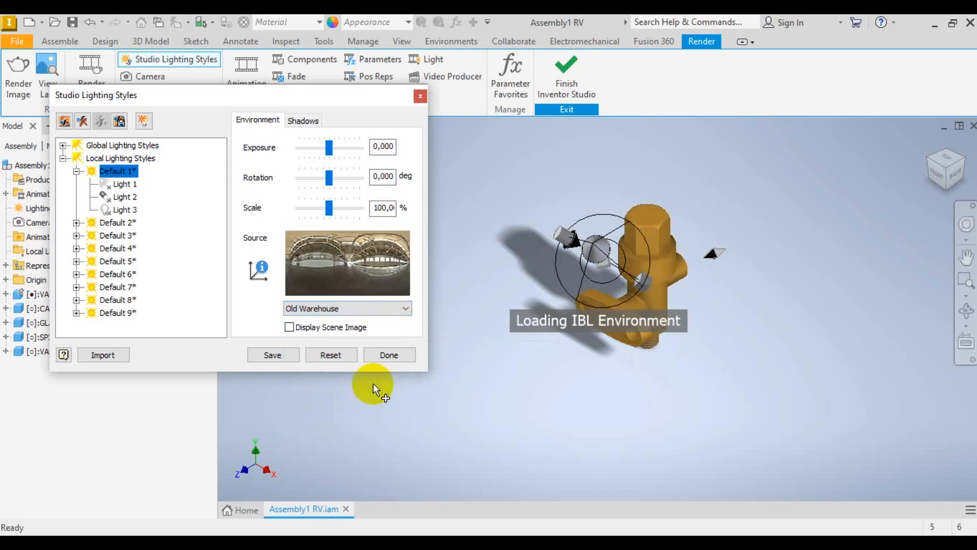
# Step: Try the Photo Booth environment source on the Default 1 lighting style and return the source to Old Warehouse
pyautogui.scroll(-5, 627, 310)
pyautogui.scroll(4, 664, 351)
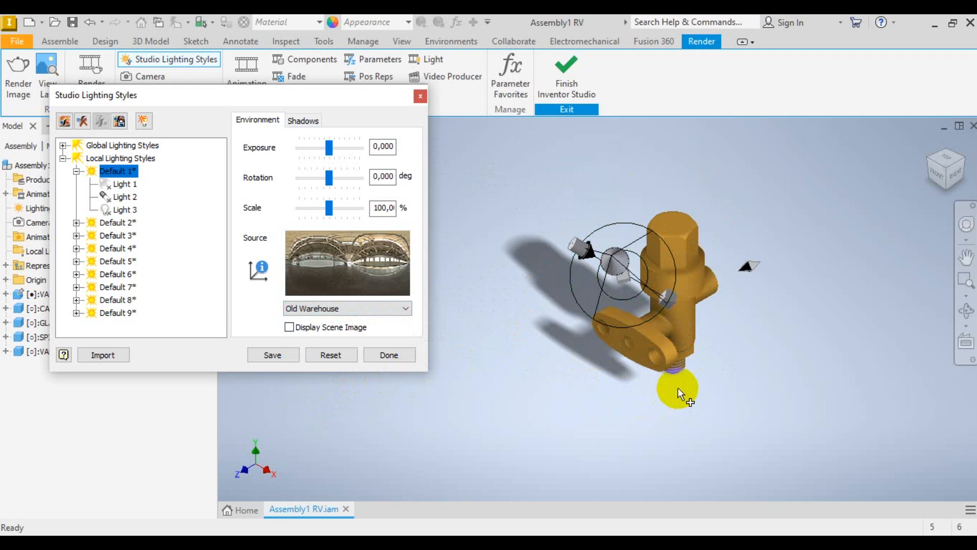
pyautogui.click(337, 308)
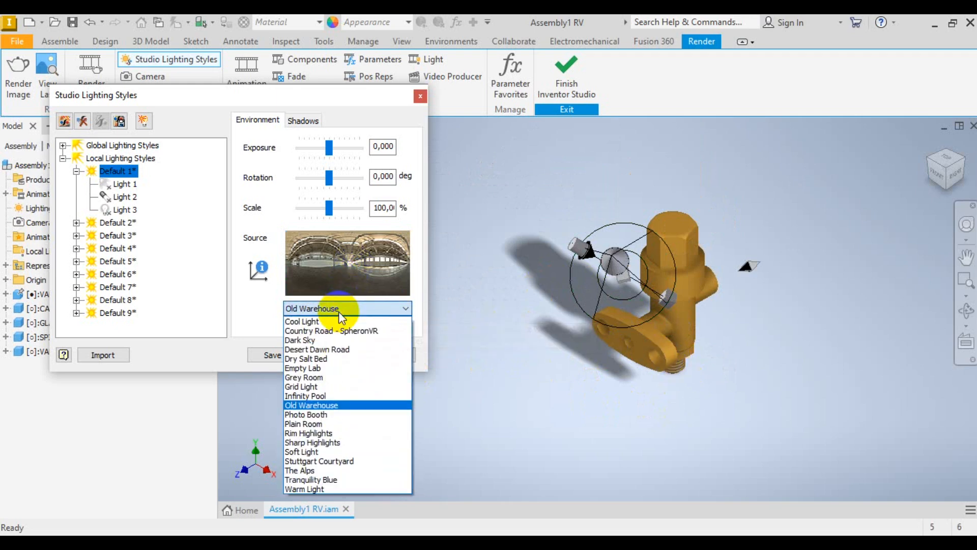
pyautogui.click(311, 414)
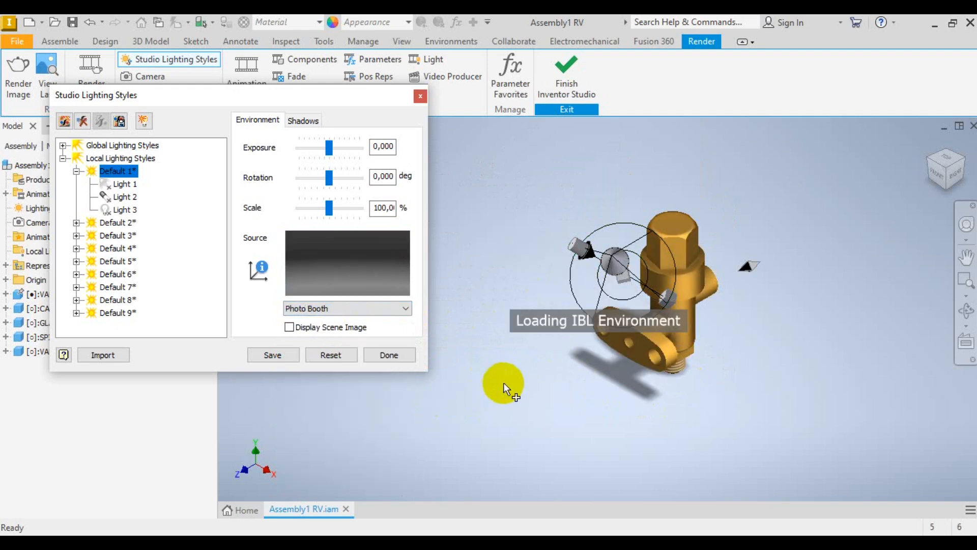
pyautogui.click(371, 309)
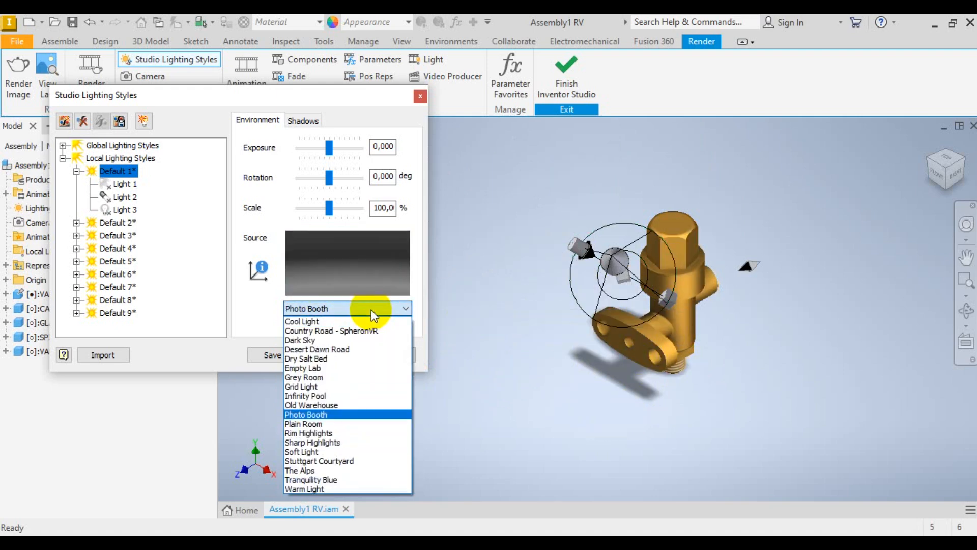
pyautogui.click(322, 407)
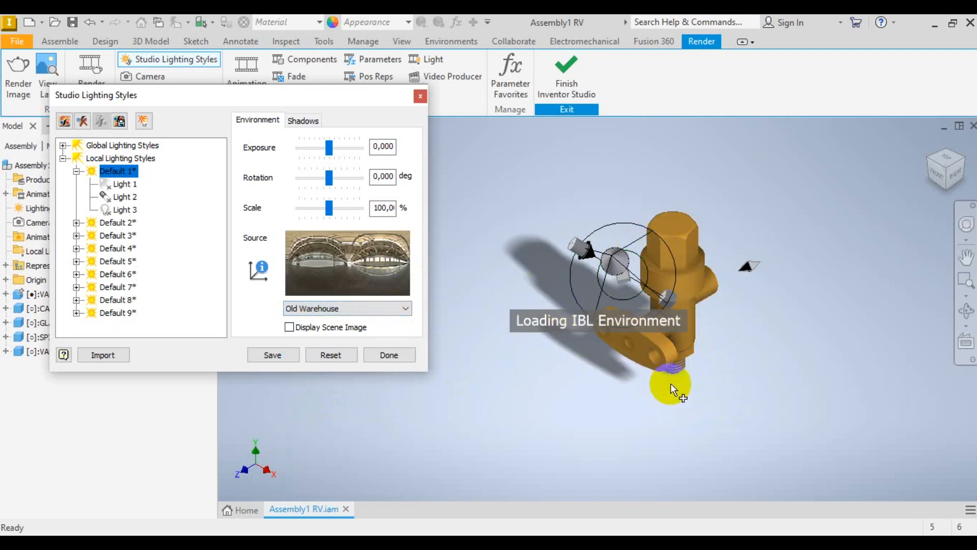
# Step: Save the changes to the Default 1 lighting style and close the lighting styles dialog
pyautogui.scroll(3, 670, 377)
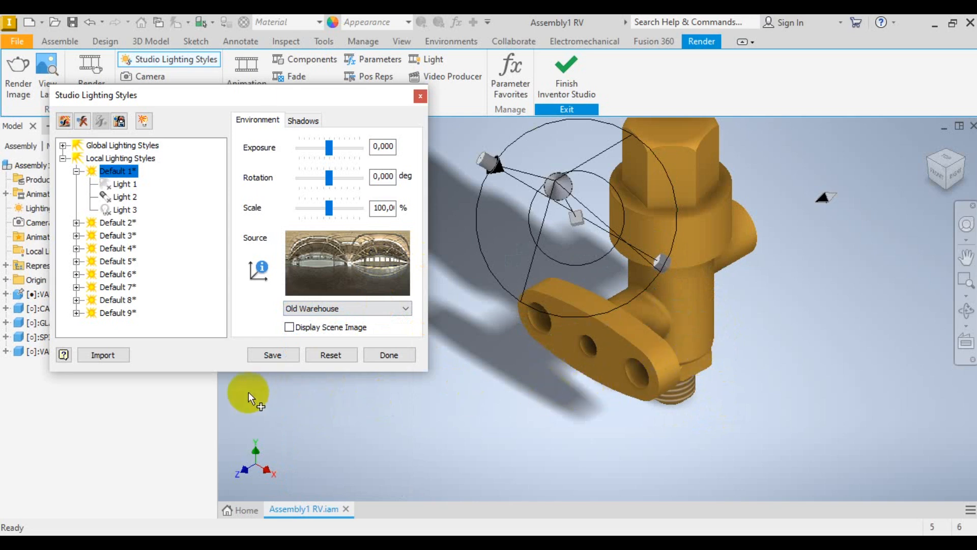
pyautogui.click(265, 358)
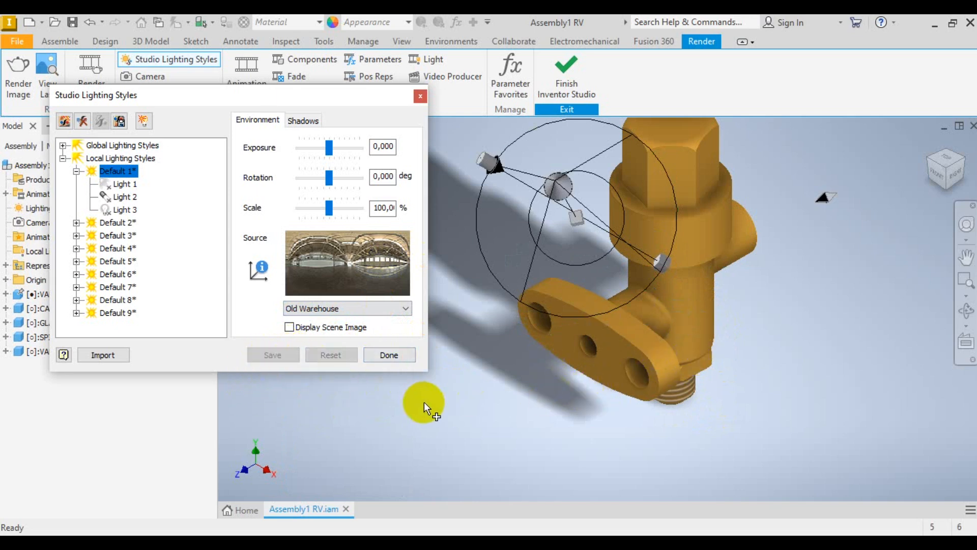
pyautogui.click(390, 355)
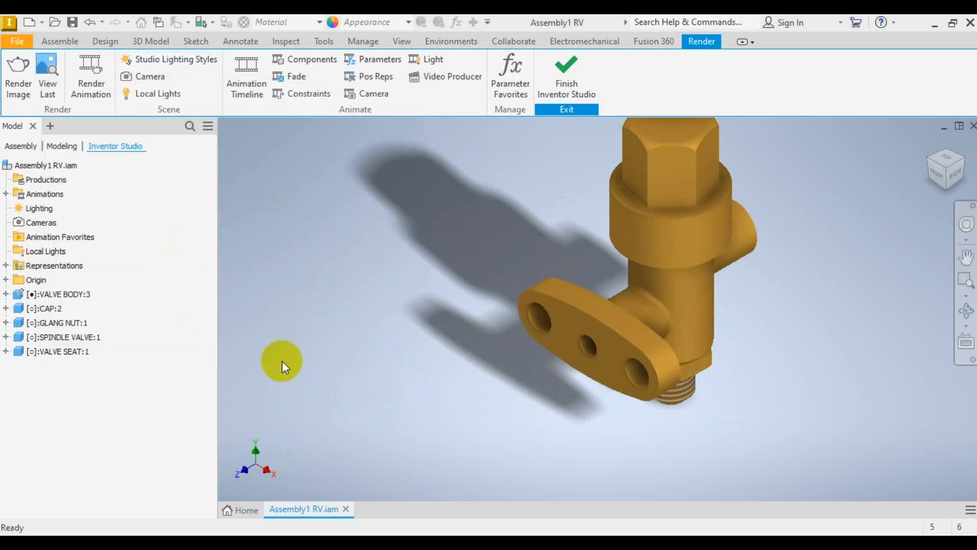
# Step: Open the image render settings and set the size to 640 x 480, keeping the current view as camera
pyautogui.scroll(-3, 731, 294)
pyautogui.scroll(4, 730, 294)
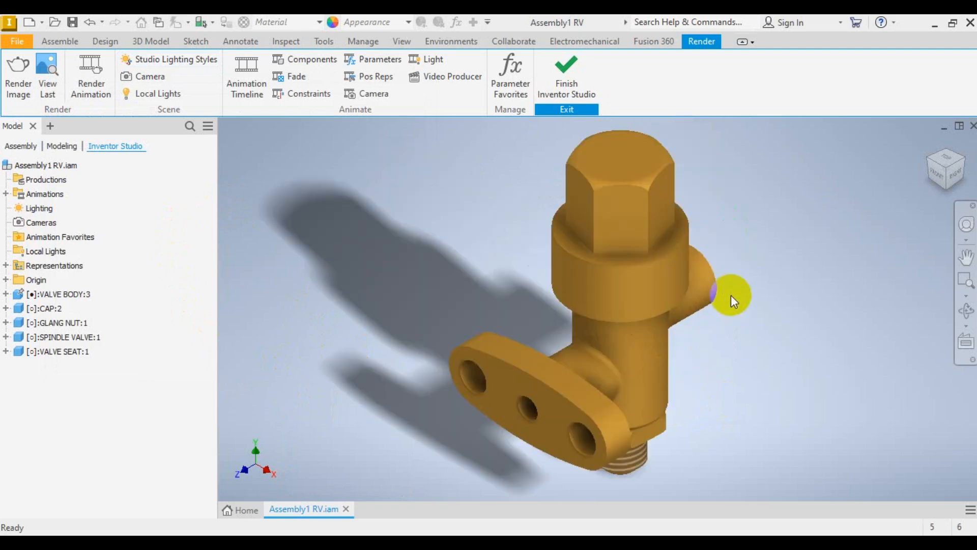
pyautogui.scroll(-2, 677, 323)
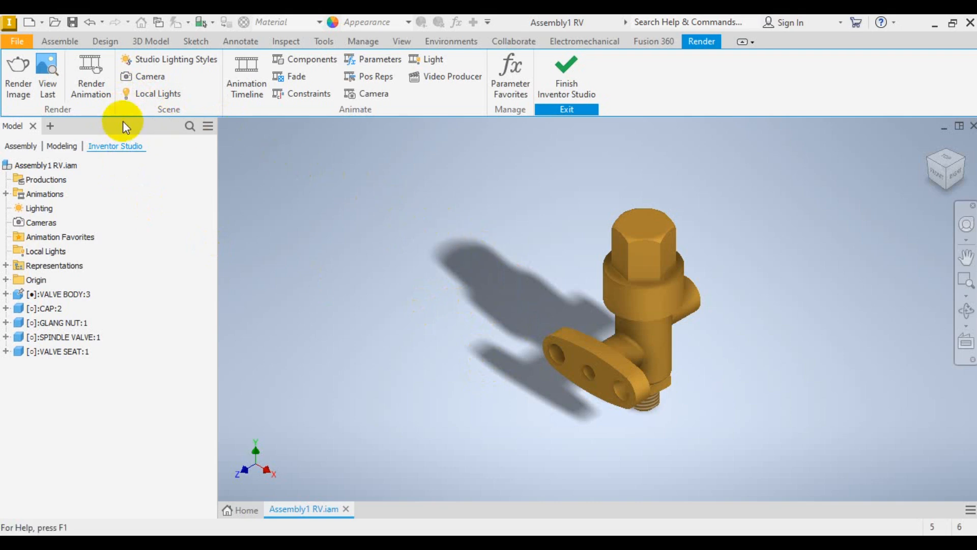
pyautogui.click(19, 67)
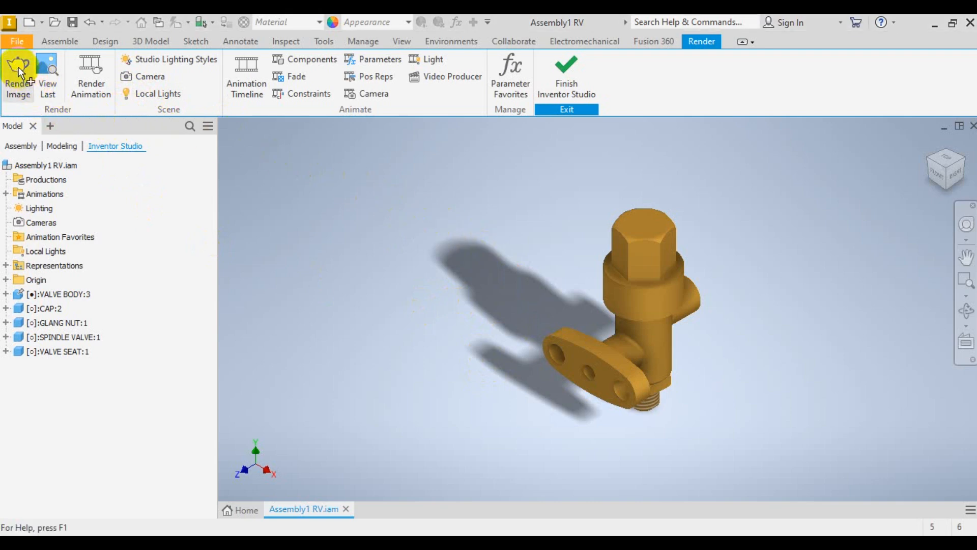
pyautogui.moveTo(246, 138); pyautogui.dragTo(393, 164)
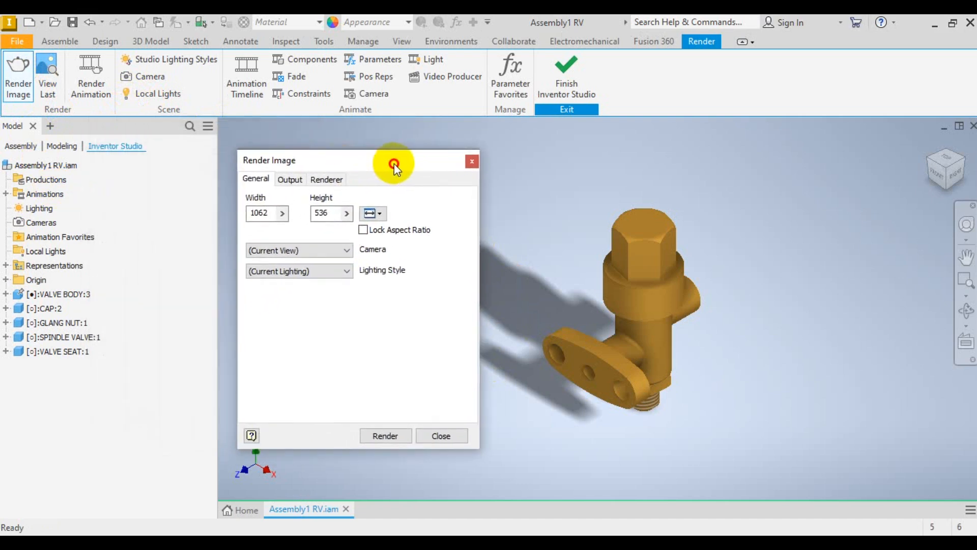
pyautogui.click(370, 214)
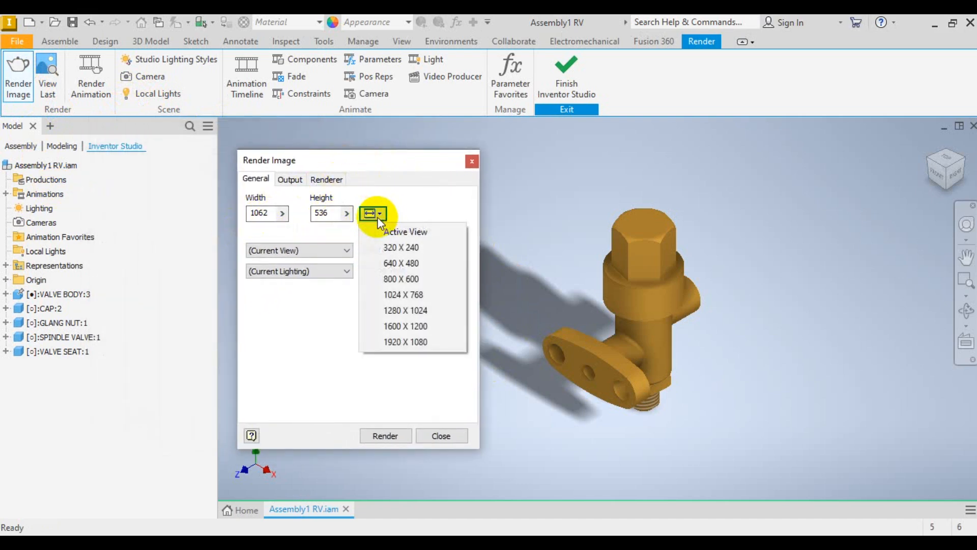
pyautogui.click(396, 265)
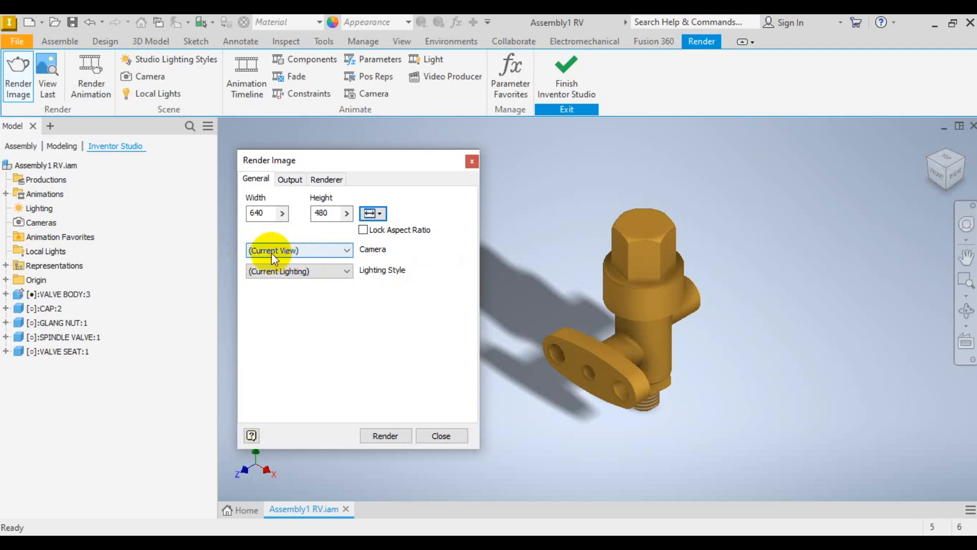
pyautogui.click(295, 251)
pyautogui.click(294, 253)
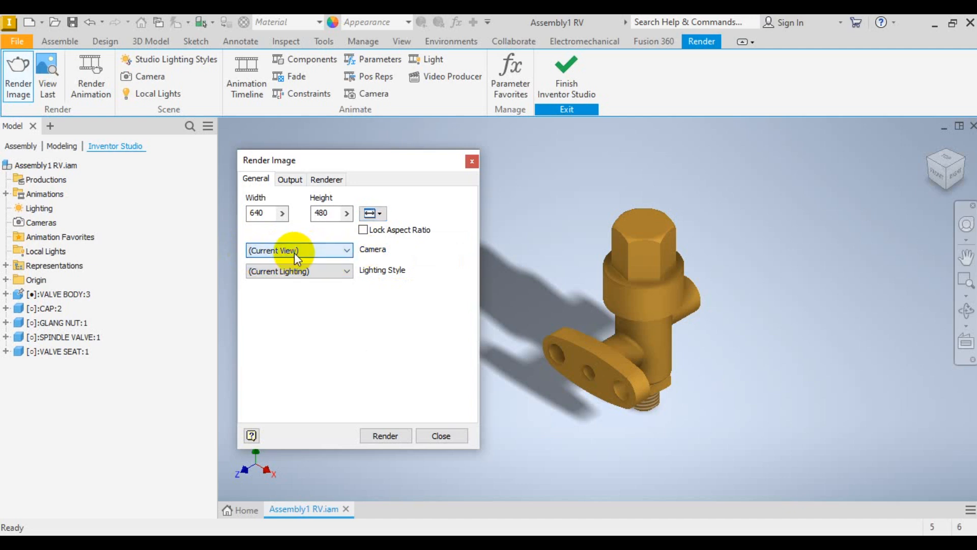
# Step: Try the Cool Light lighting style for the image render
pyautogui.click(331, 272)
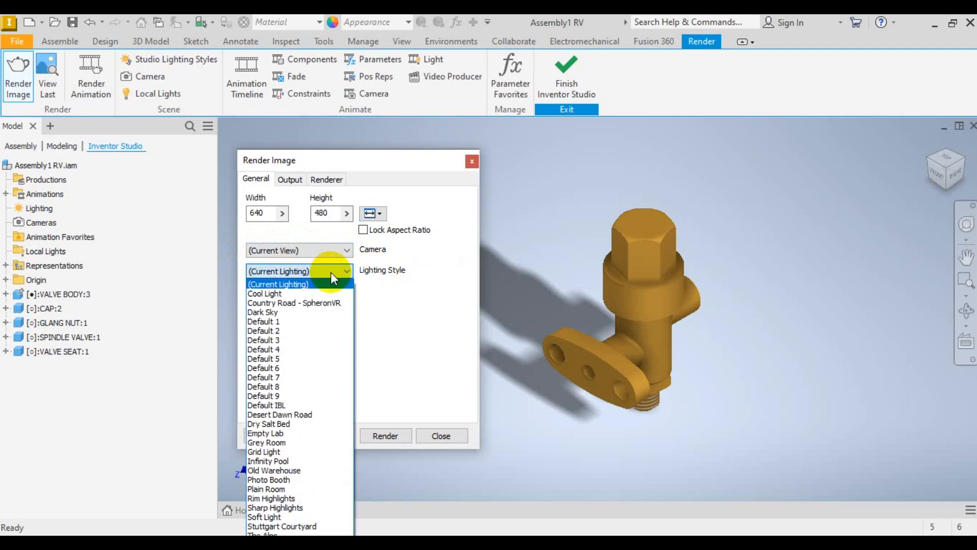
pyautogui.click(273, 294)
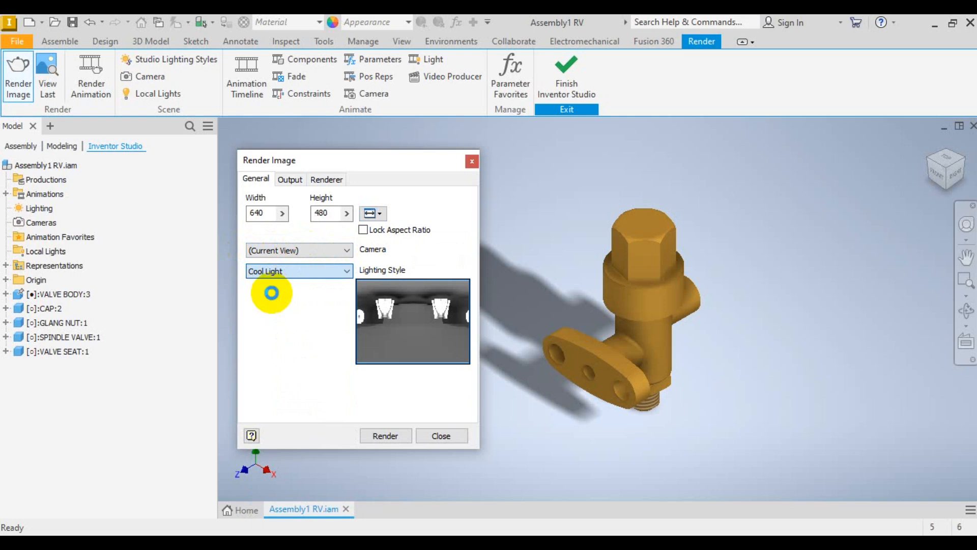
pyautogui.click(332, 273)
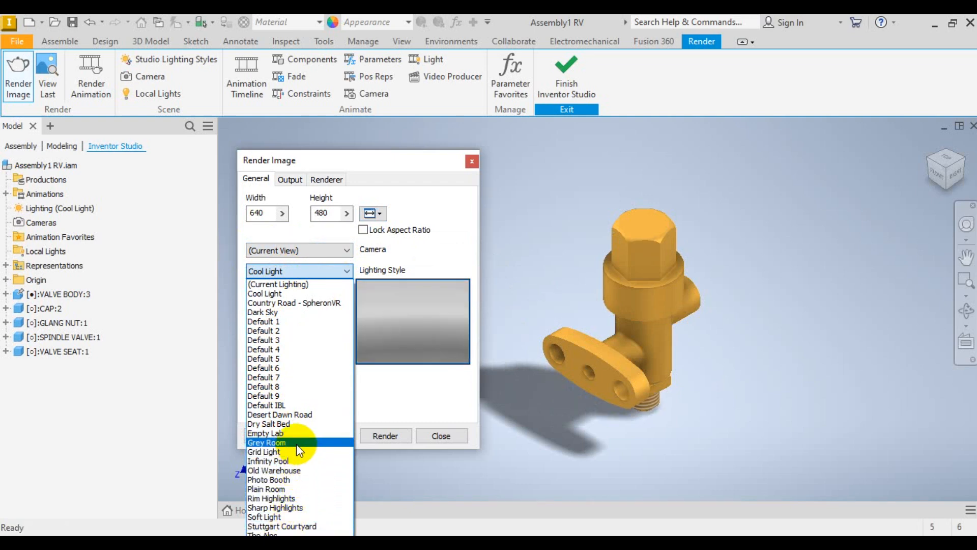
pyautogui.click(394, 152)
# Step: Set the image render's lighting style to Old Warehouse
pyautogui.moveTo(382, 159); pyautogui.dragTo(429, 52)
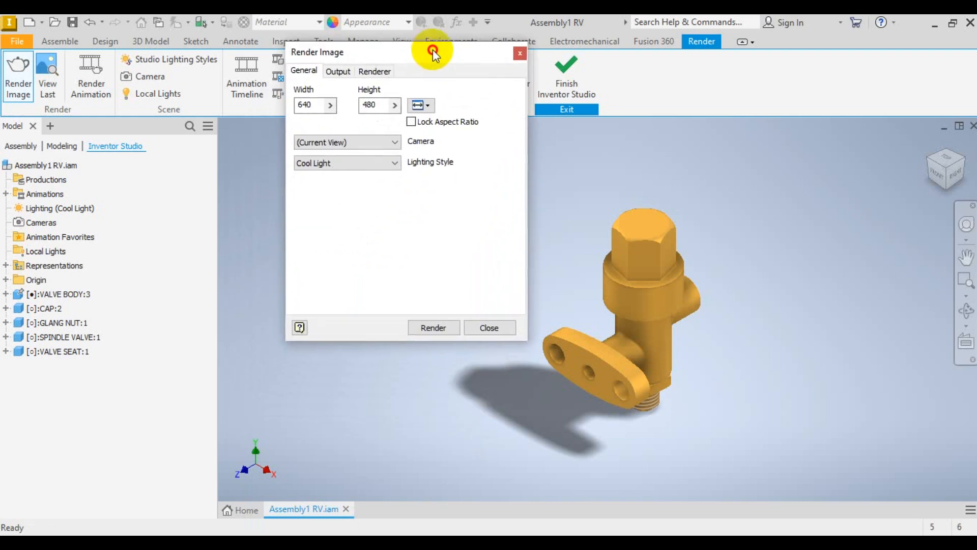
pyautogui.click(357, 163)
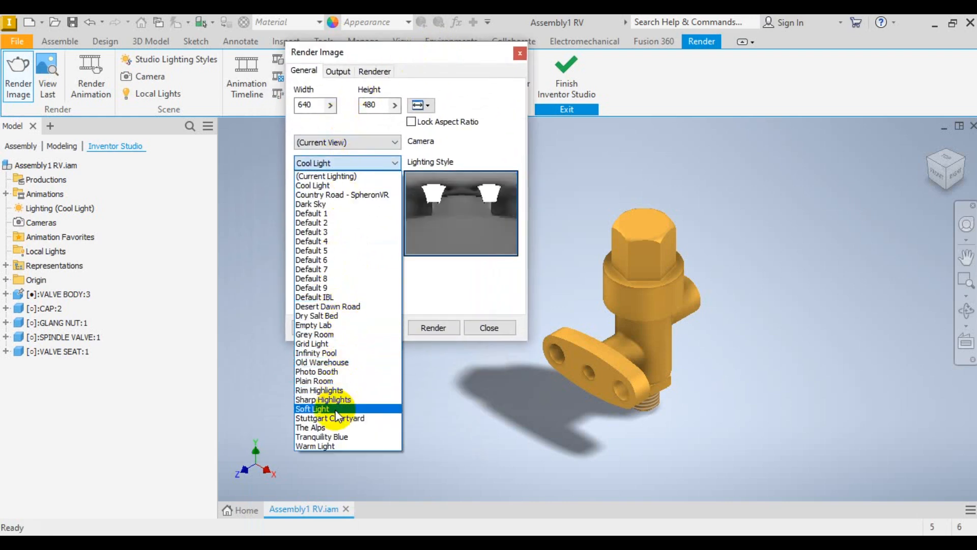
pyautogui.click(342, 362)
pyautogui.scroll(5, 659, 407)
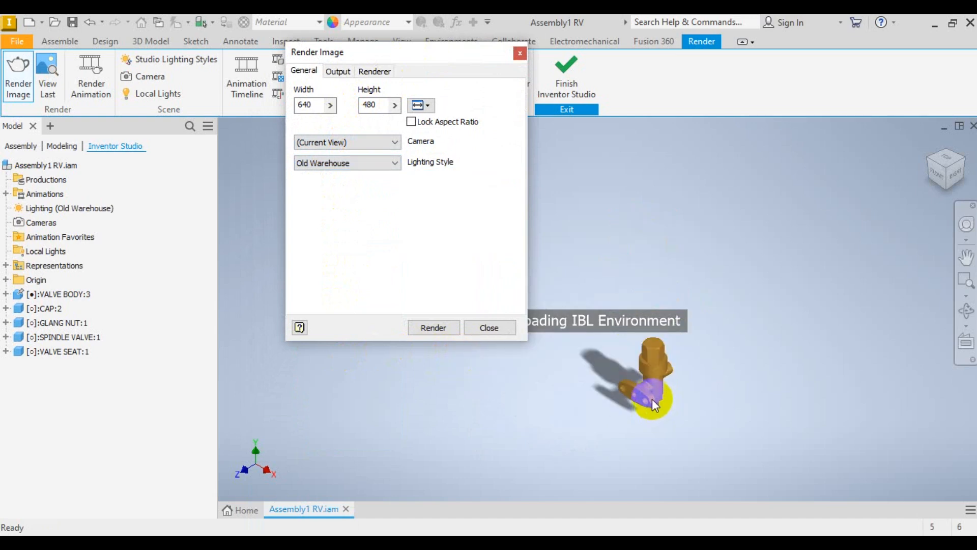
pyautogui.scroll(-6, 653, 400)
pyautogui.moveTo(406, 51); pyautogui.dragTo(246, 131)
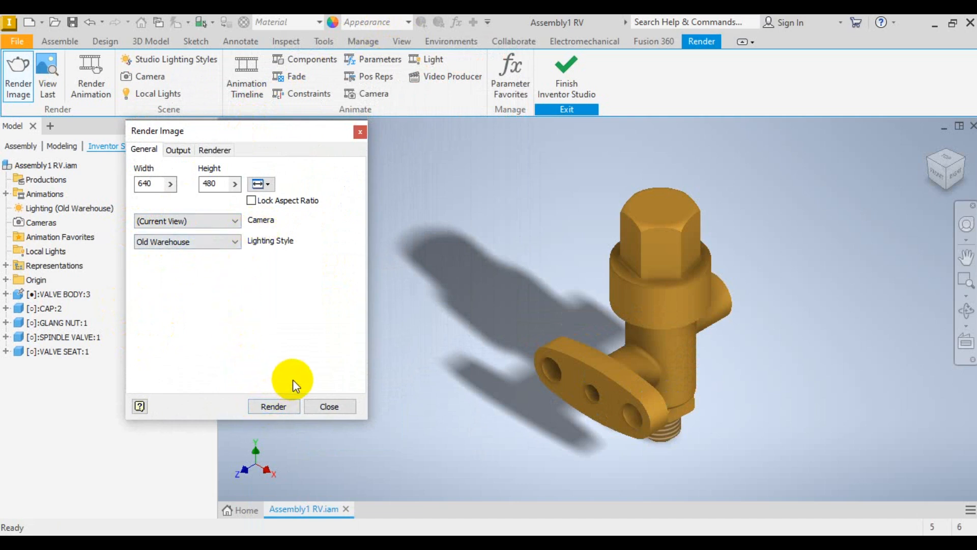
# Step: Enable saving of the rendered image as the PNG file Assembly1 RV in the Refrigerator valve folder
pyautogui.click(215, 150)
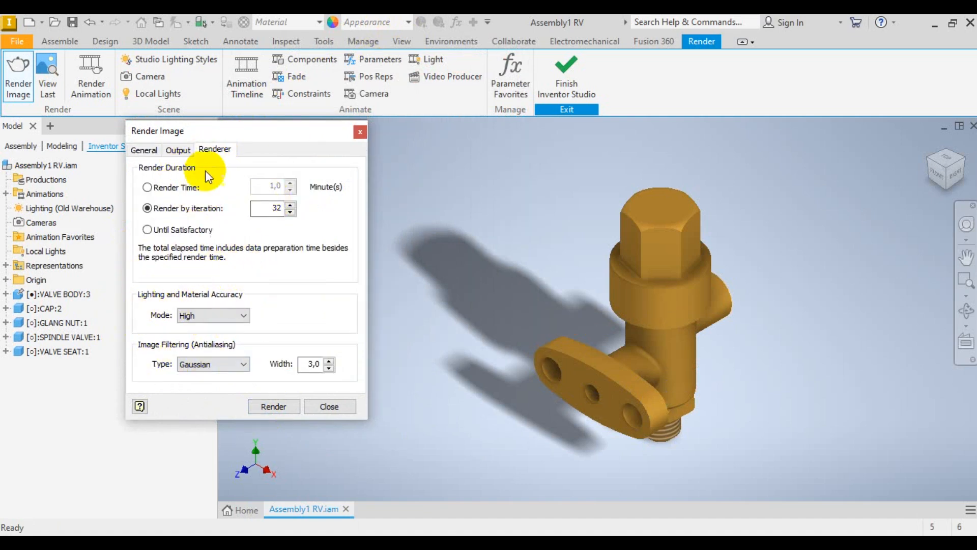
pyautogui.click(179, 150)
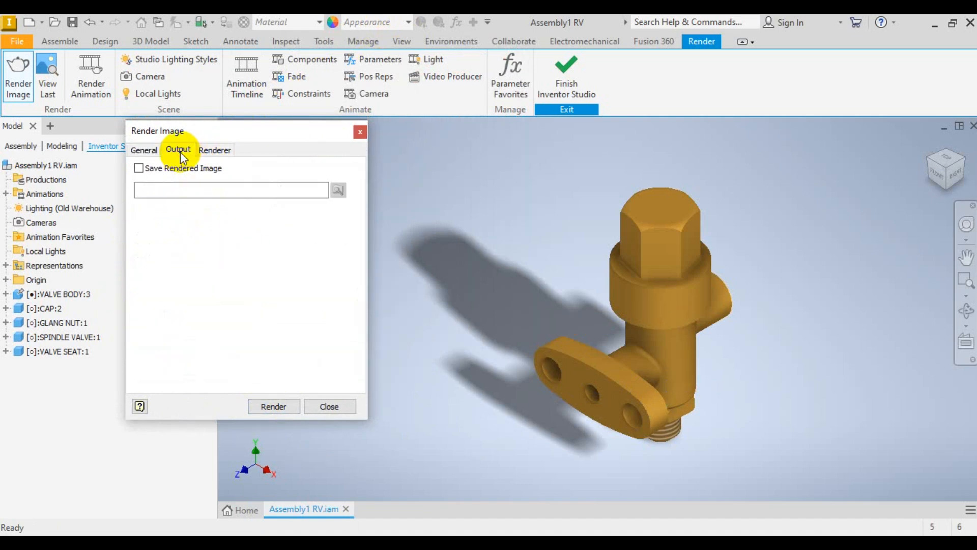
pyautogui.click(139, 169)
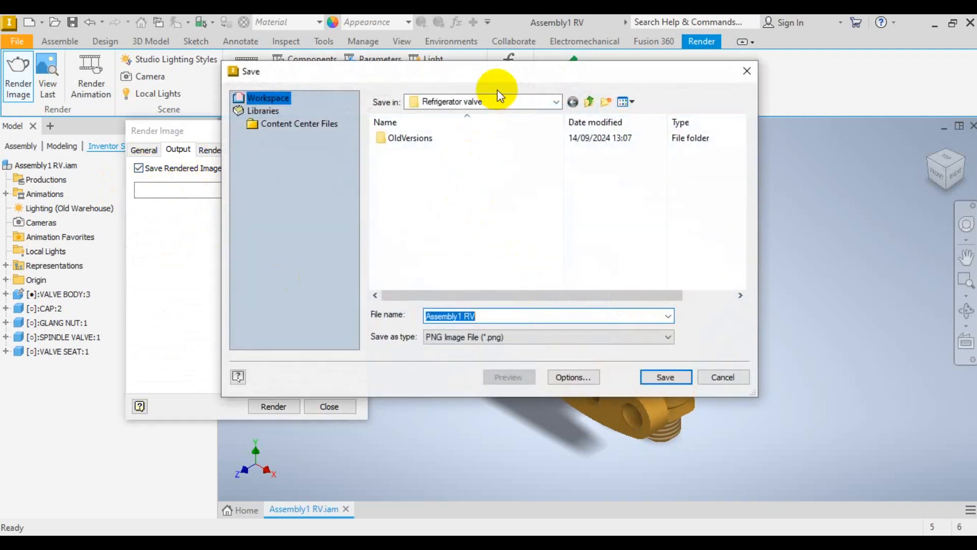
pyautogui.moveTo(349, 76); pyautogui.dragTo(337, 143)
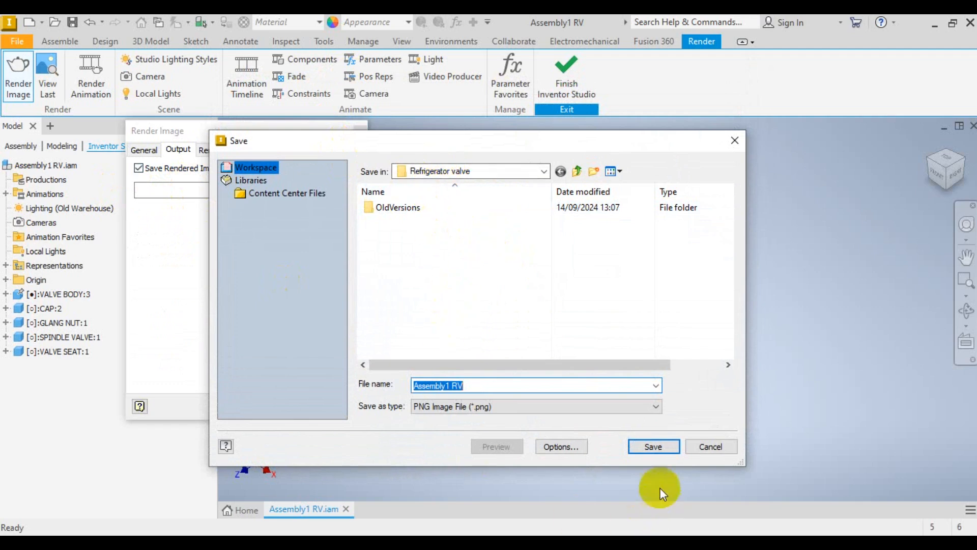
pyautogui.click(655, 445)
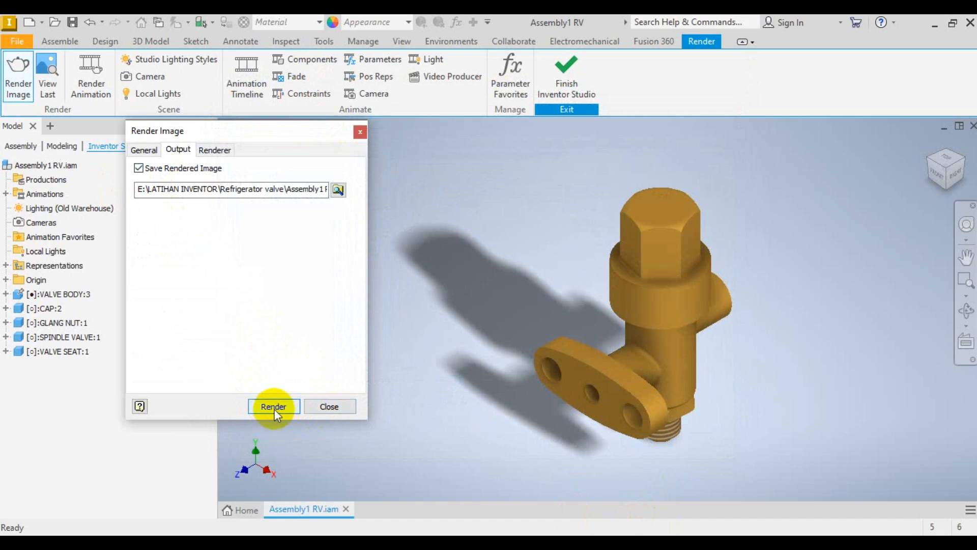
# Step: Check the general render settings and start rendering the image of the valve assembly
pyautogui.moveTo(258, 133); pyautogui.dragTo(451, 153)
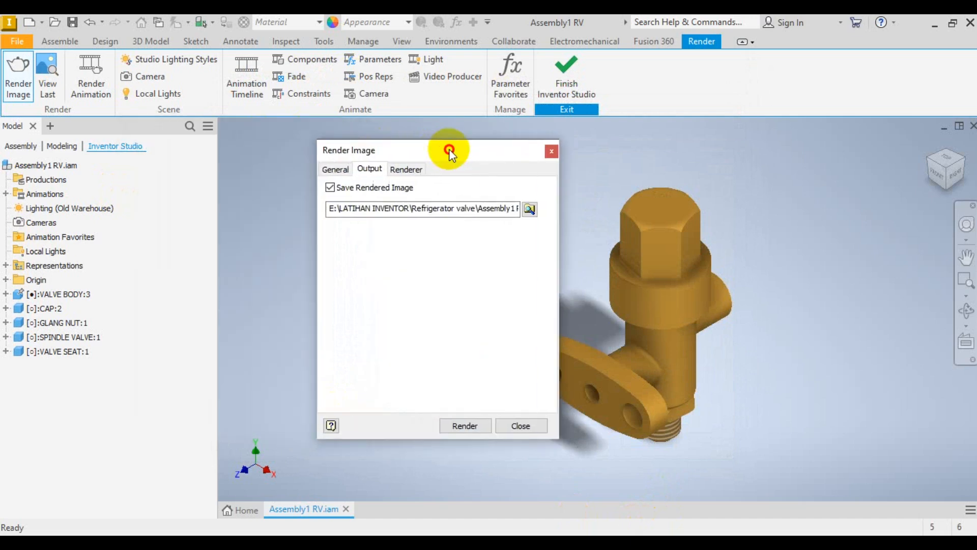
pyautogui.click(336, 169)
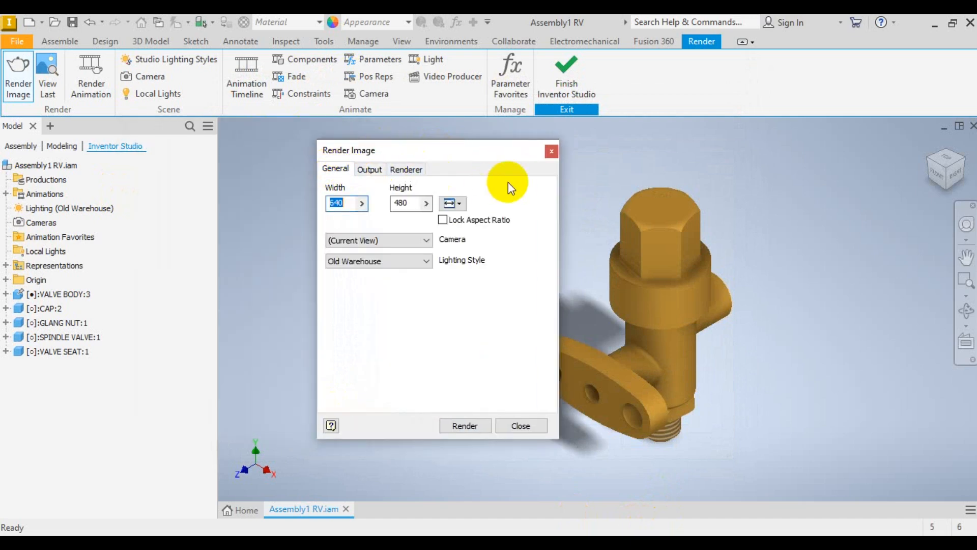
pyautogui.click(465, 426)
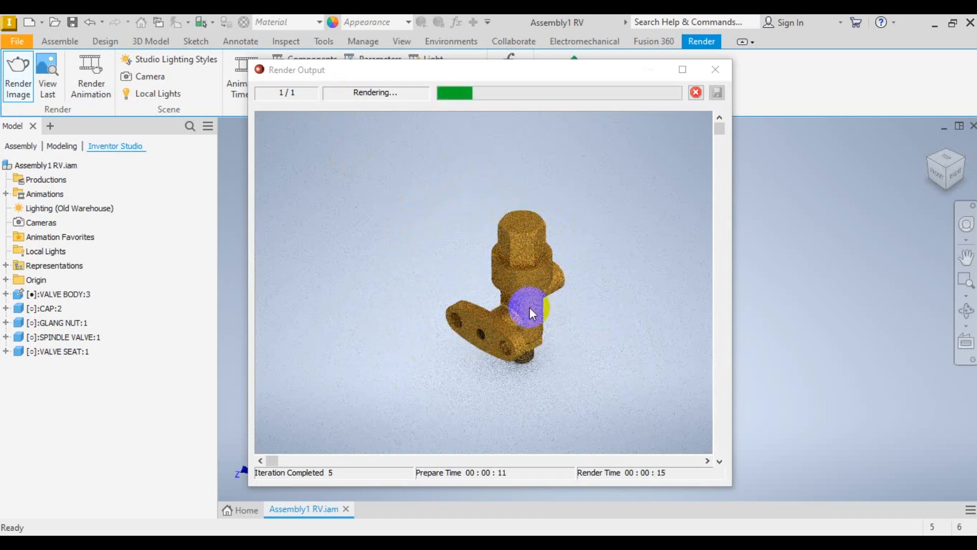
pyautogui.moveTo(558, 74); pyautogui.dragTo(427, 75)
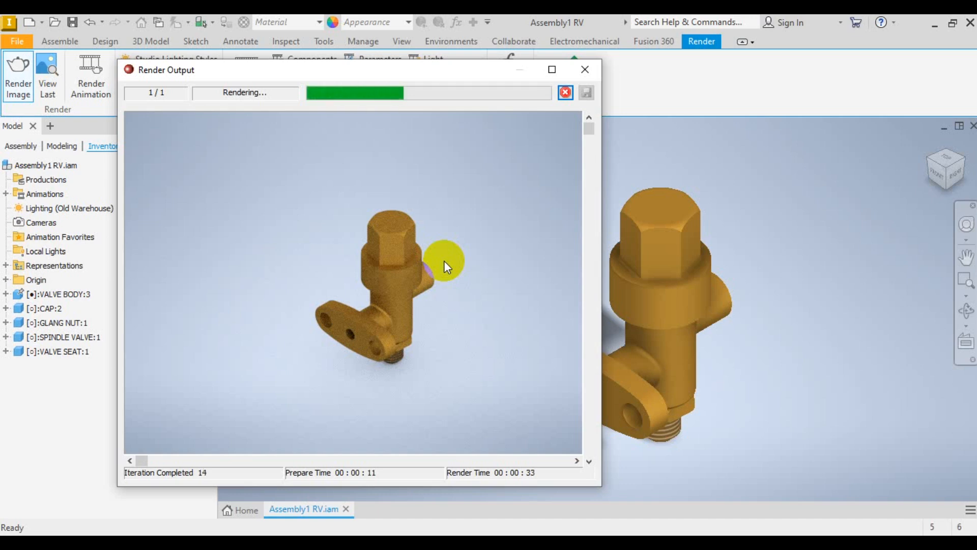
pyautogui.click(425, 69)
pyautogui.moveTo(426, 70); pyautogui.dragTo(392, 54)
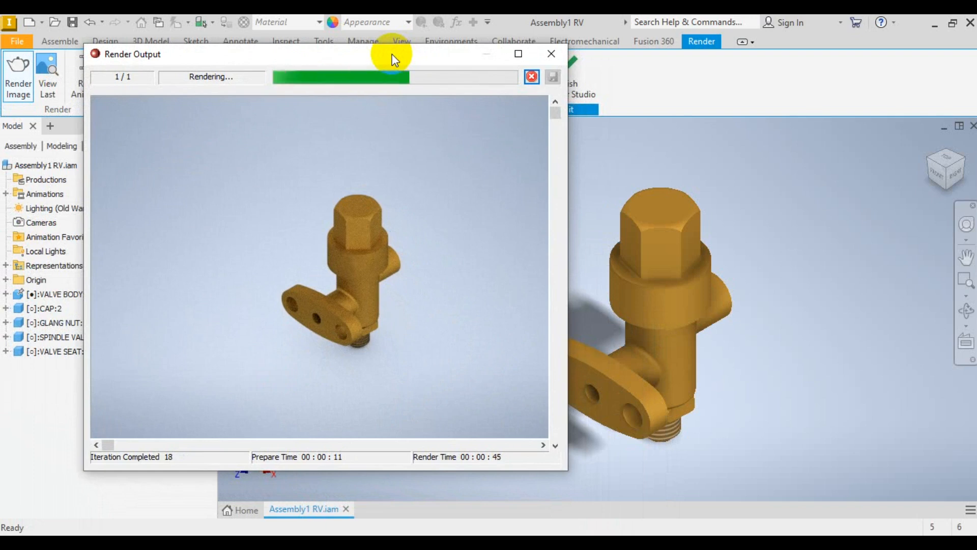
pyautogui.moveTo(392, 56)
pyautogui.mouseDown()
pyautogui.moveTo(389, 65)
pyautogui.moveTo(530, 197)
pyautogui.moveTo(621, 161)
pyautogui.moveTo(470, 74)
pyautogui.moveTo(377, 60)
pyautogui.mouseUp()
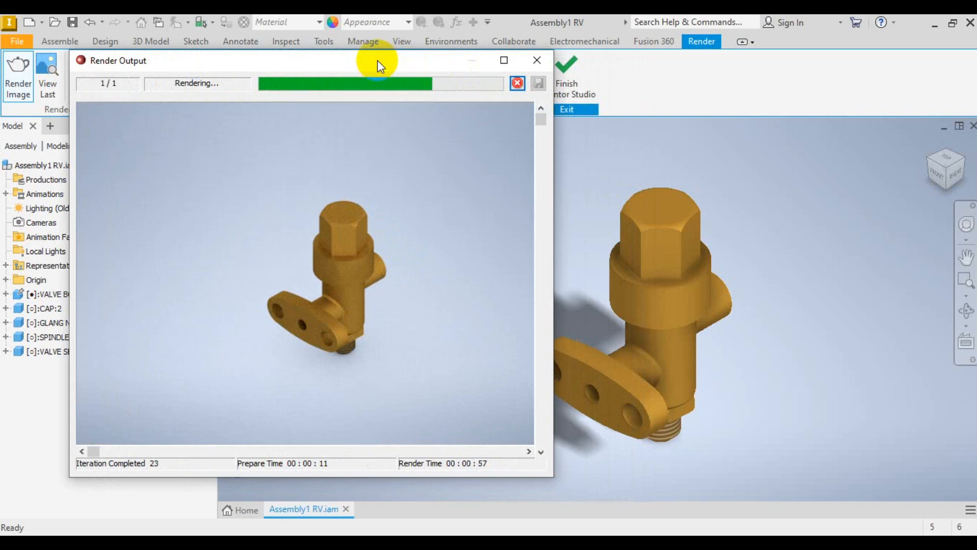
pyautogui.moveTo(378, 61); pyautogui.dragTo(398, 74)
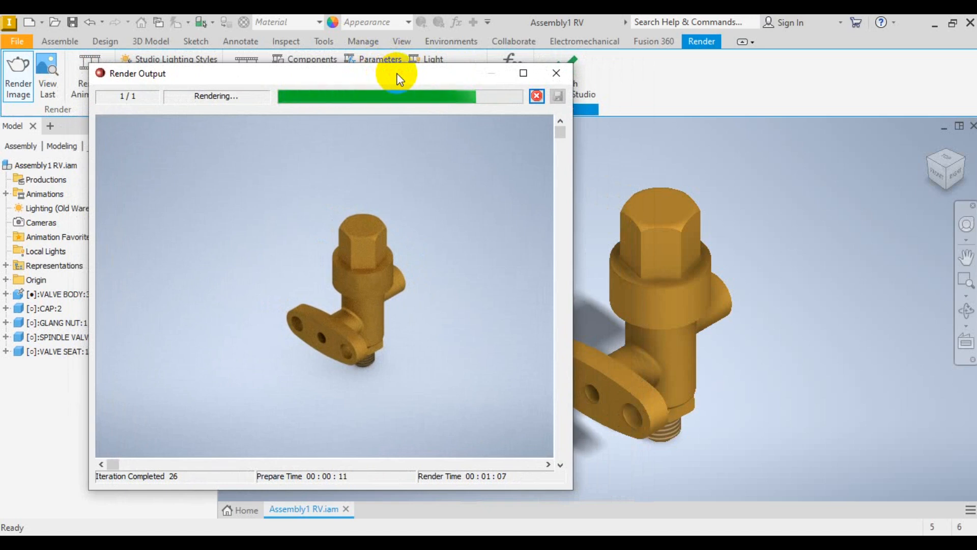
pyautogui.moveTo(560, 136)
pyautogui.mouseDown()
pyautogui.moveTo(559, 145)
pyautogui.moveTo(560, 134)
pyautogui.mouseUp()
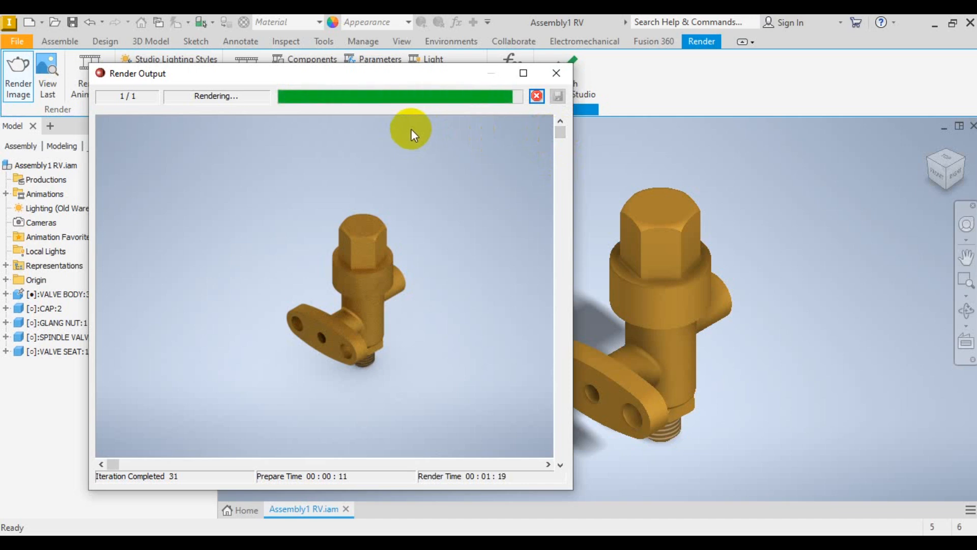
# Step: Save the completed render as the PNG file Assembly1 RV in the Refrigerator valve folder, replacing the existing file, and close the render output
pyautogui.moveTo(328, 80); pyautogui.dragTo(370, 75)
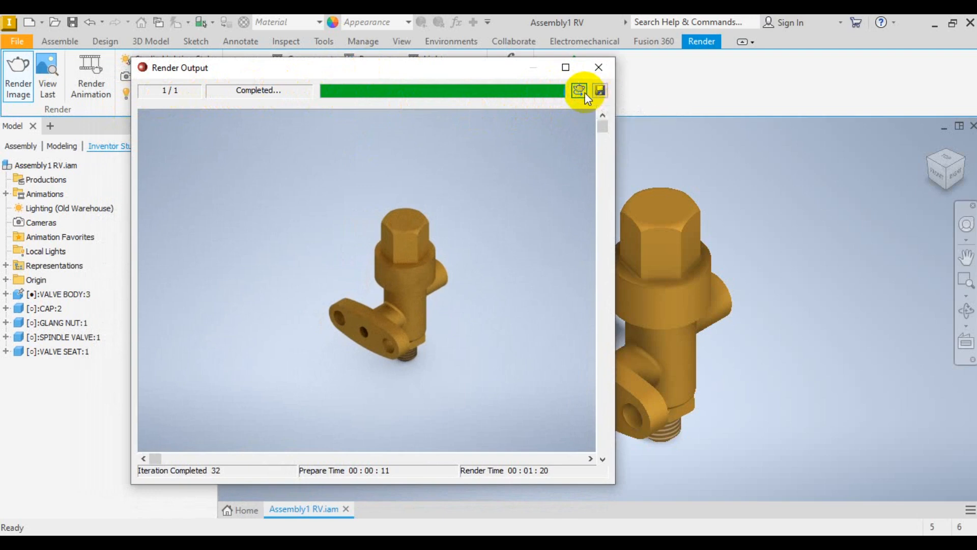
pyautogui.click(600, 92)
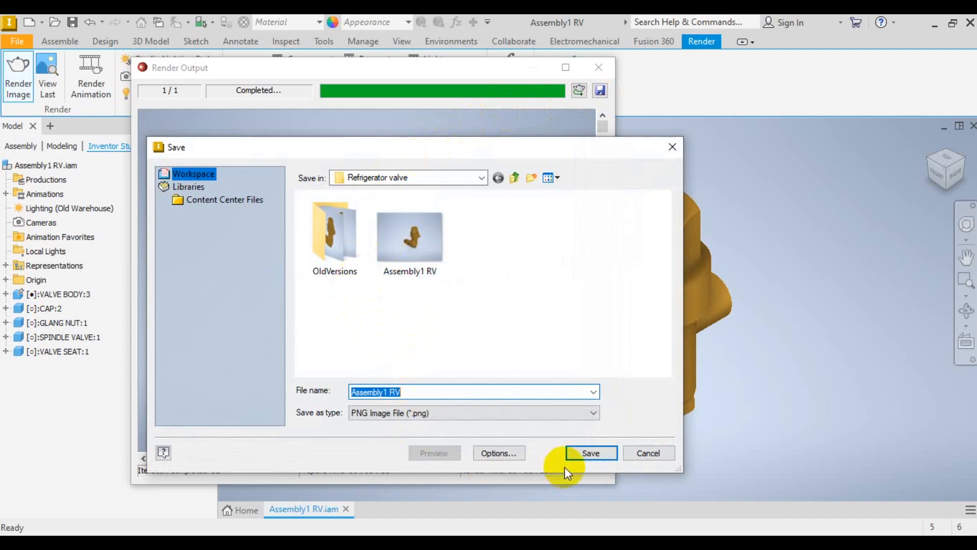
pyautogui.click(591, 453)
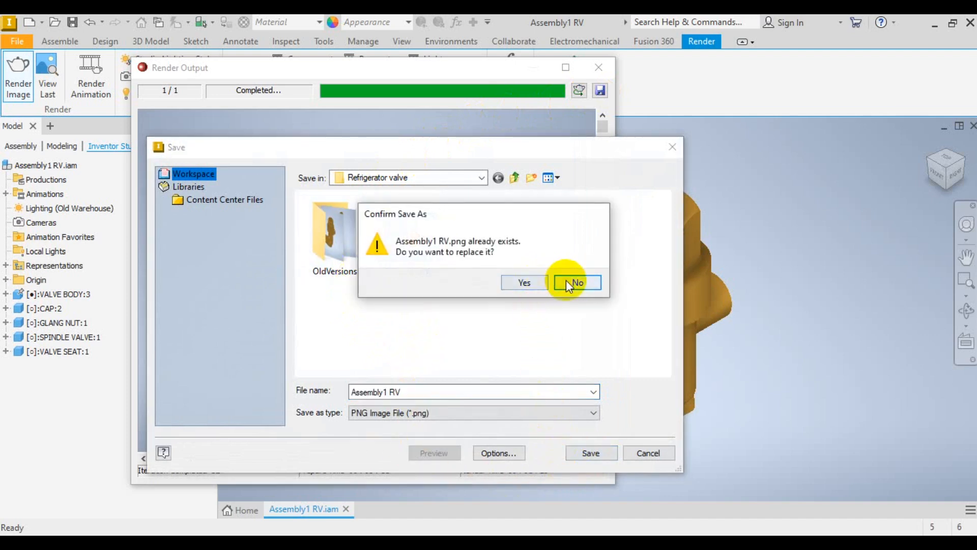
pyautogui.click(536, 282)
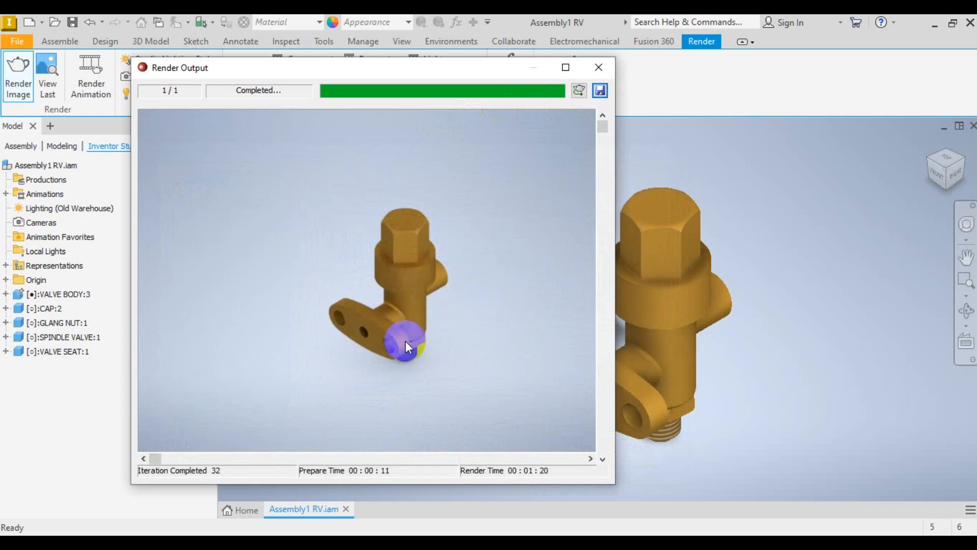
pyautogui.click(598, 68)
pyautogui.press('Return')
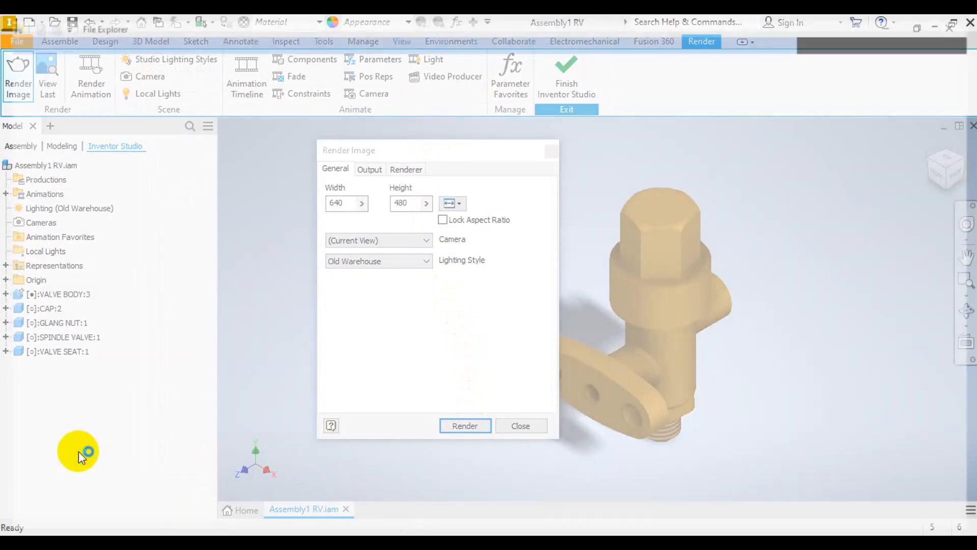
# Step: Switch to File Explorer, open the Refrigerator valve folder in LATIHAN INVENTOR on drive E, and show its files as a list
pyautogui.press('super+e')
pyautogui.click(31, 424)
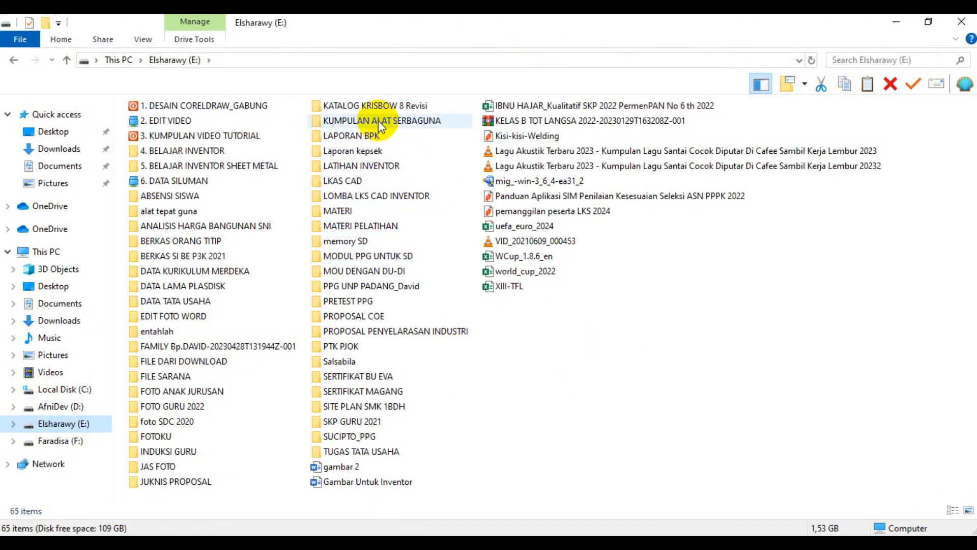
pyautogui.click(379, 126)
pyautogui.doubleClick(369, 164)
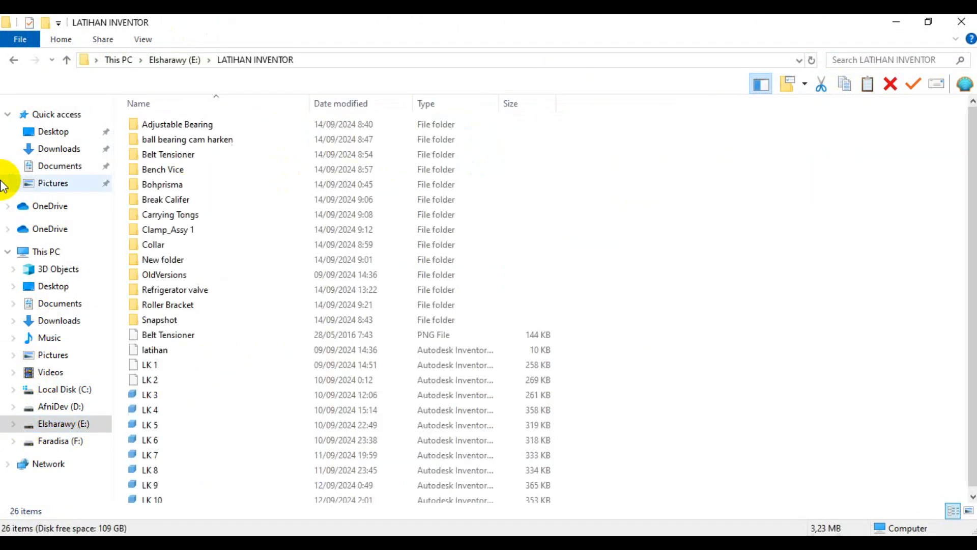
pyautogui.doubleClick(163, 291)
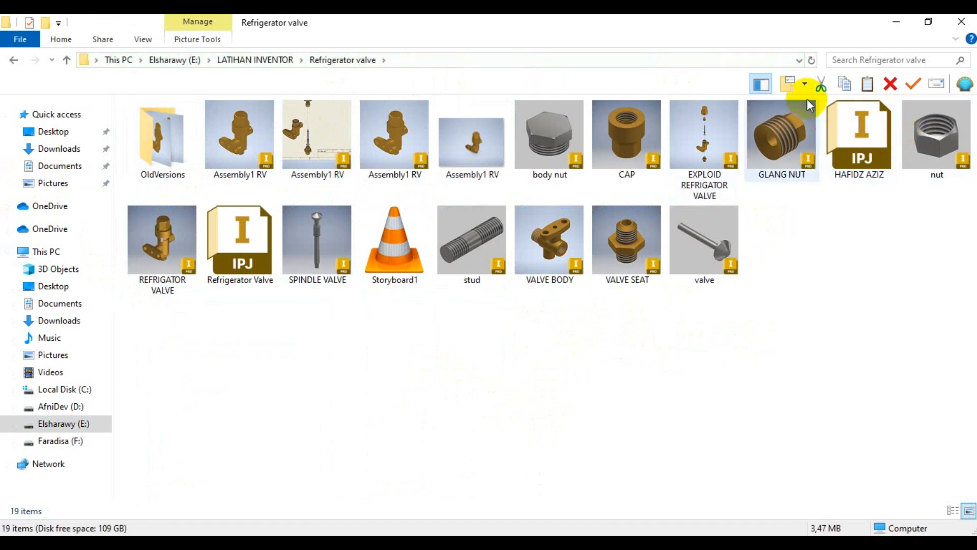
pyautogui.rightClick(776, 251)
pyautogui.moveTo(818, 265)
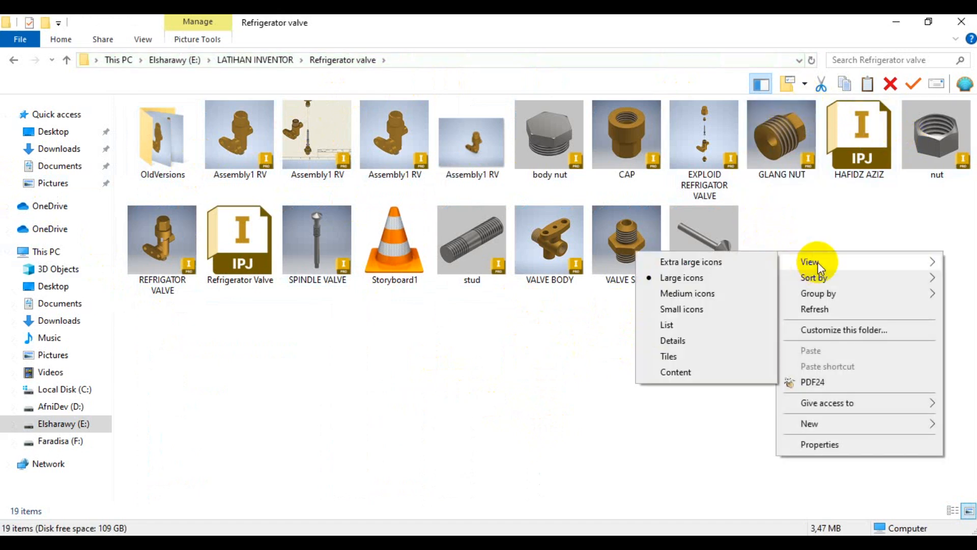
pyautogui.click(707, 326)
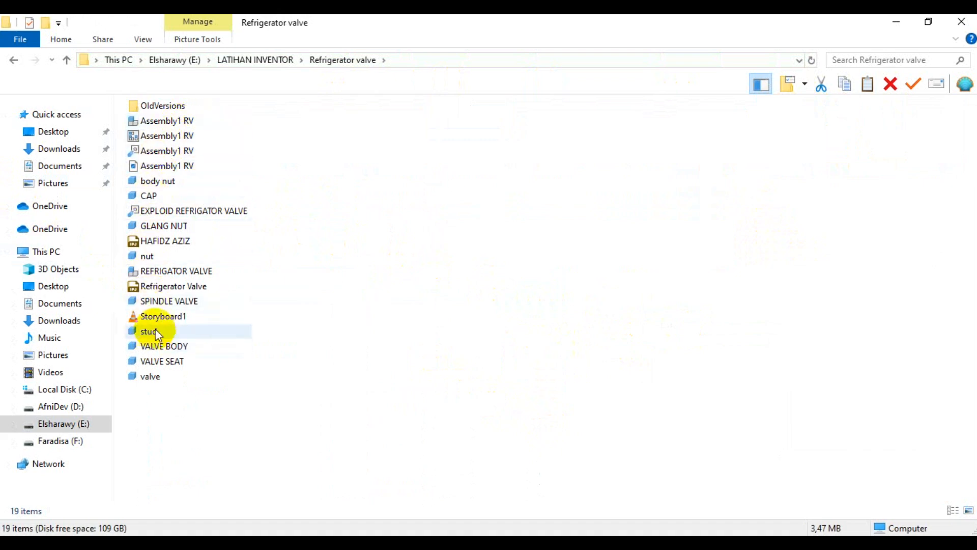
# Step: Open the rendered image Assembly1 RV.png and examine the valve assembly up close
pyautogui.doubleClick(199, 164)
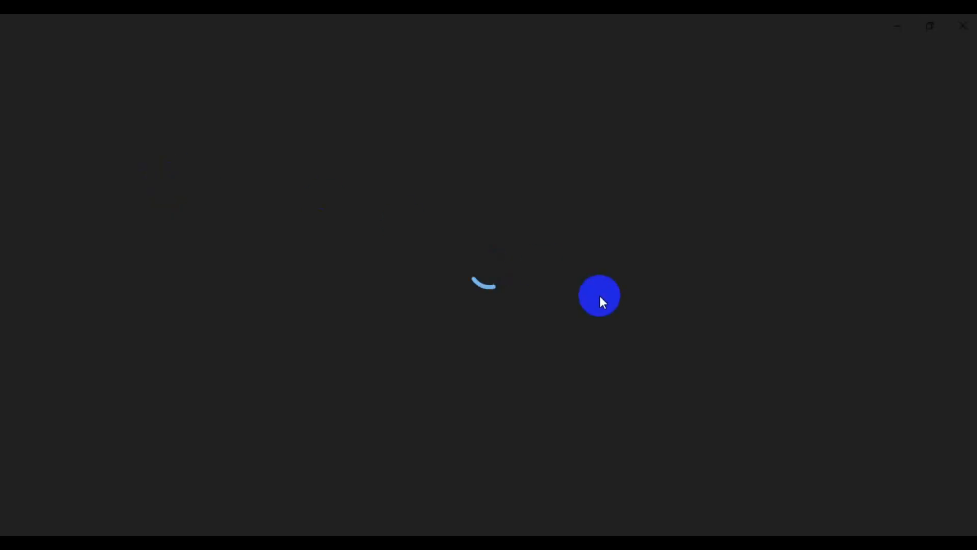
pyautogui.scroll(5, 557, 303)
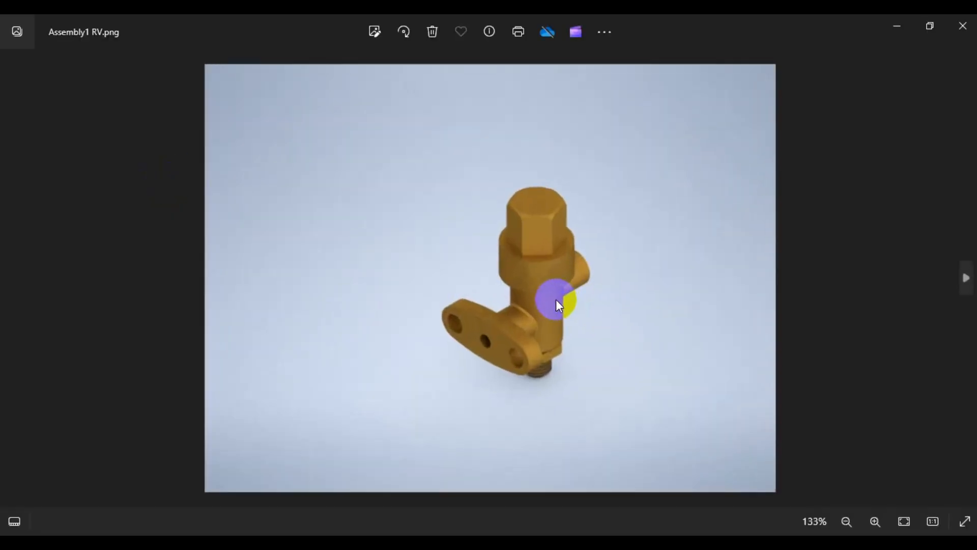
pyautogui.scroll(-5, 557, 304)
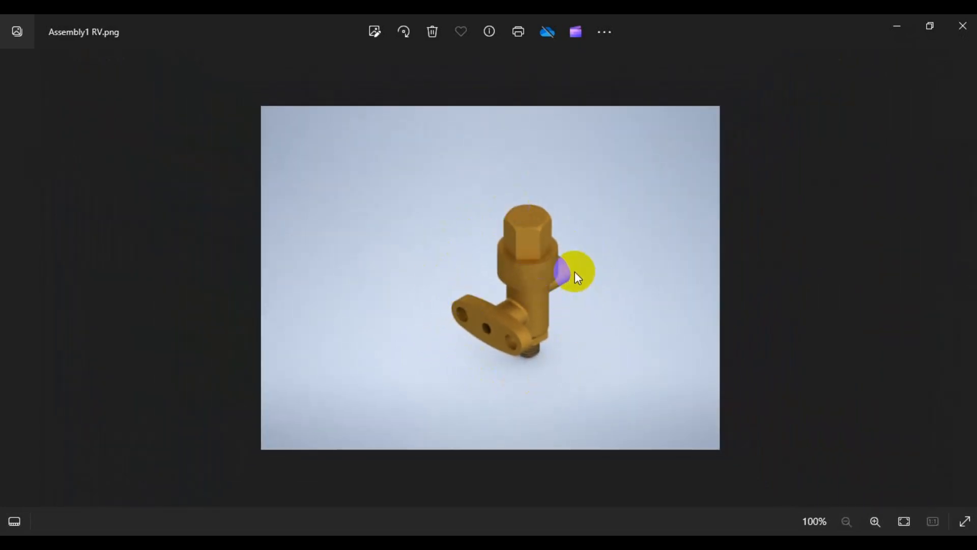
pyautogui.scroll(5, 565, 247)
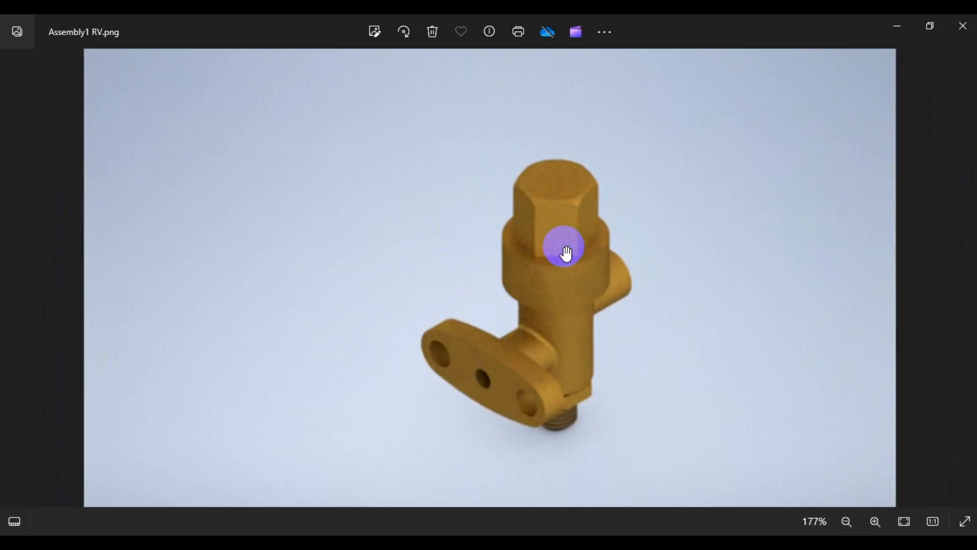
pyautogui.scroll(-3, 566, 253)
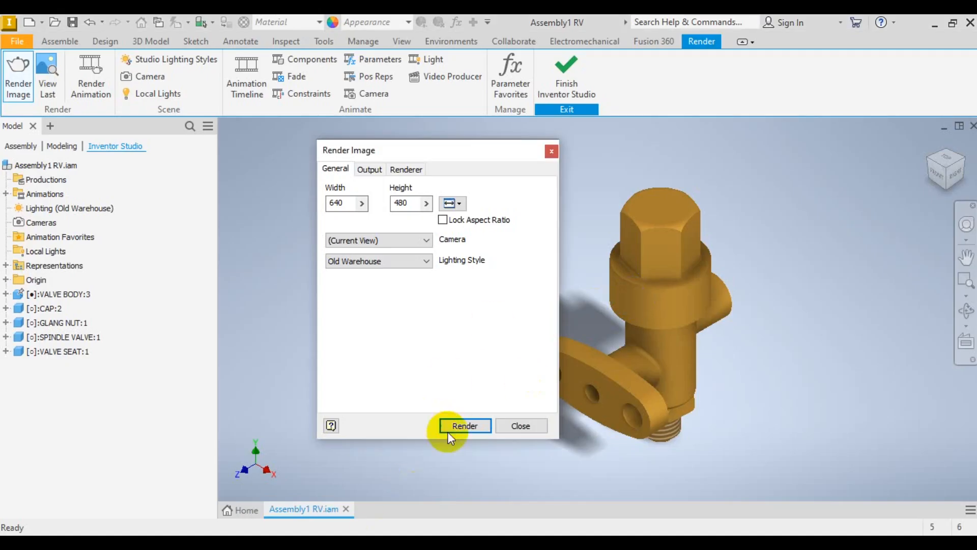
# Step: Return to Inventor, close the image render settings and turn off shadows for the valve assembly
pyautogui.click(521, 426)
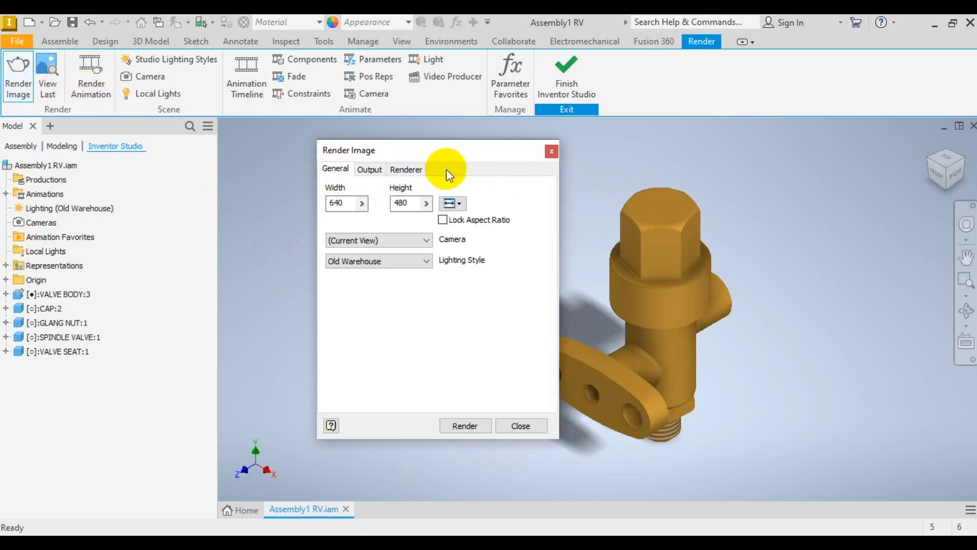
pyautogui.click(520, 426)
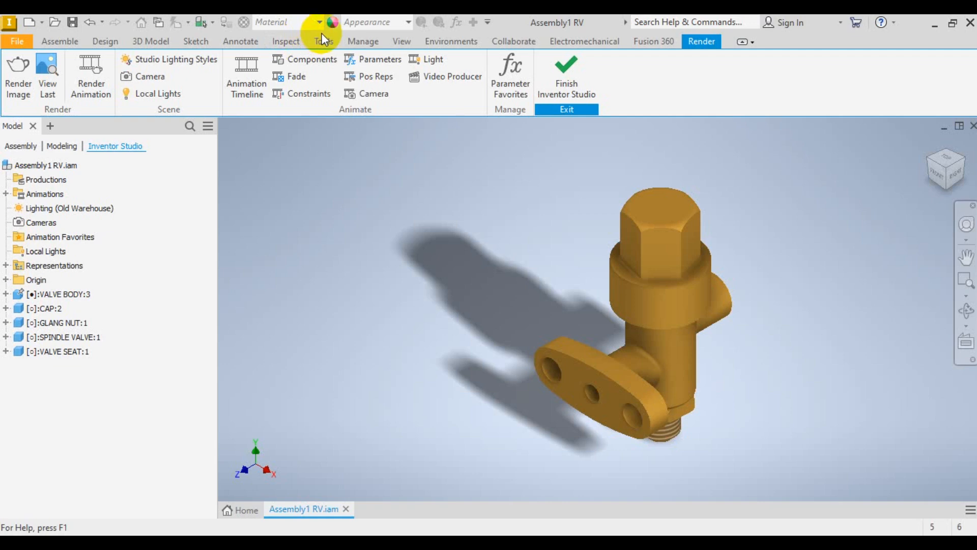
pyautogui.click(399, 41)
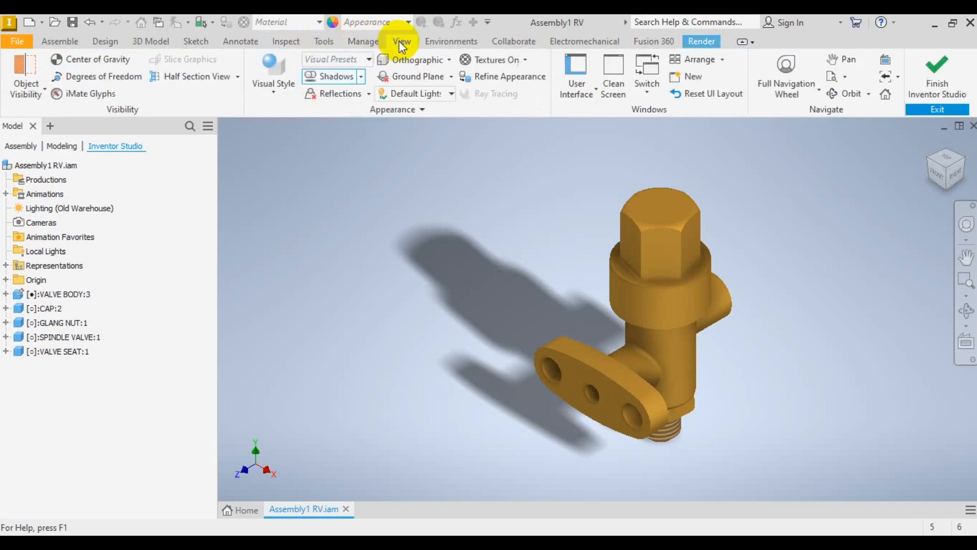
pyautogui.click(334, 78)
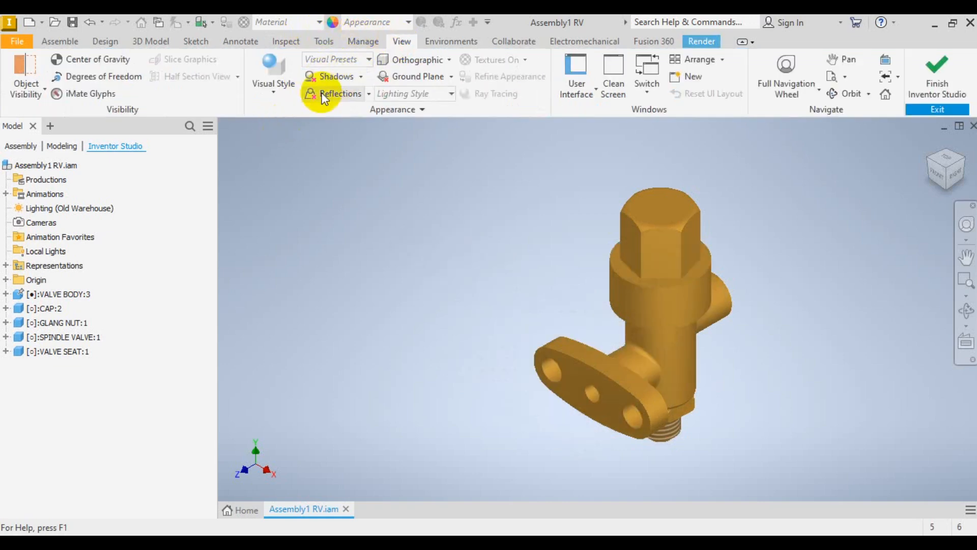
pyautogui.scroll(3, 479, 315)
pyautogui.scroll(-6, 587, 359)
pyautogui.scroll(3, 587, 358)
pyautogui.scroll(-3, 588, 358)
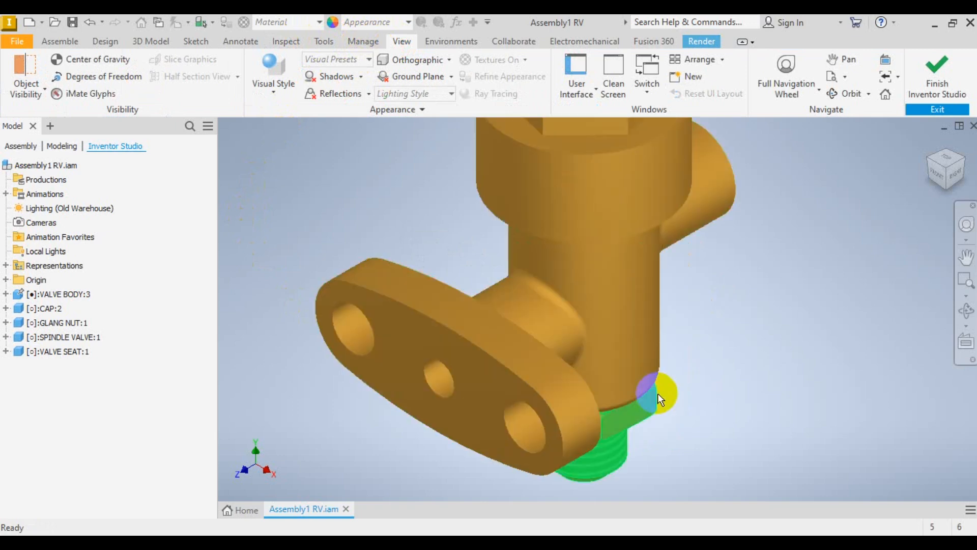
pyautogui.scroll(3, 657, 393)
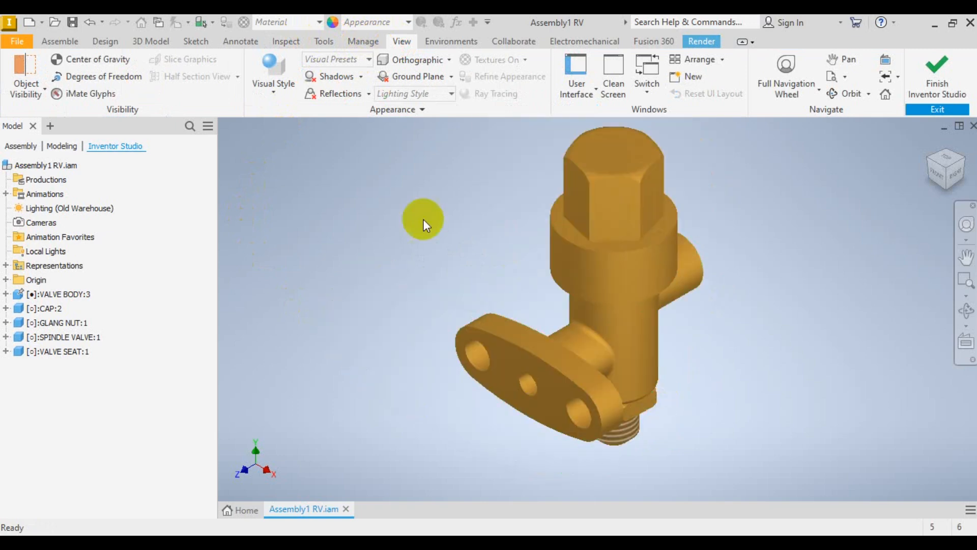
# Step: Turn on reflections for the valve assembly and examine the reflection below the model
pyautogui.click(346, 95)
pyautogui.scroll(2, 552, 245)
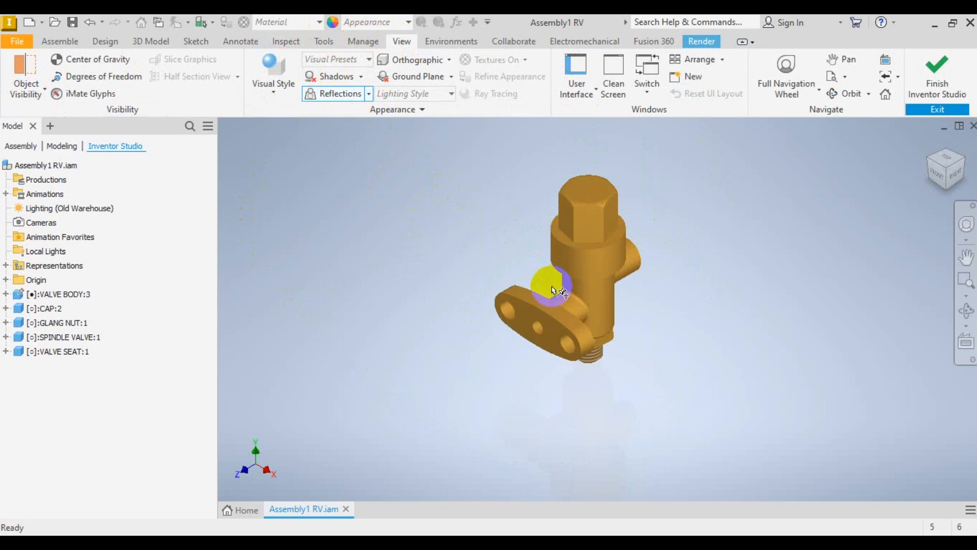
pyautogui.scroll(-4, 574, 392)
pyautogui.scroll(6, 632, 301)
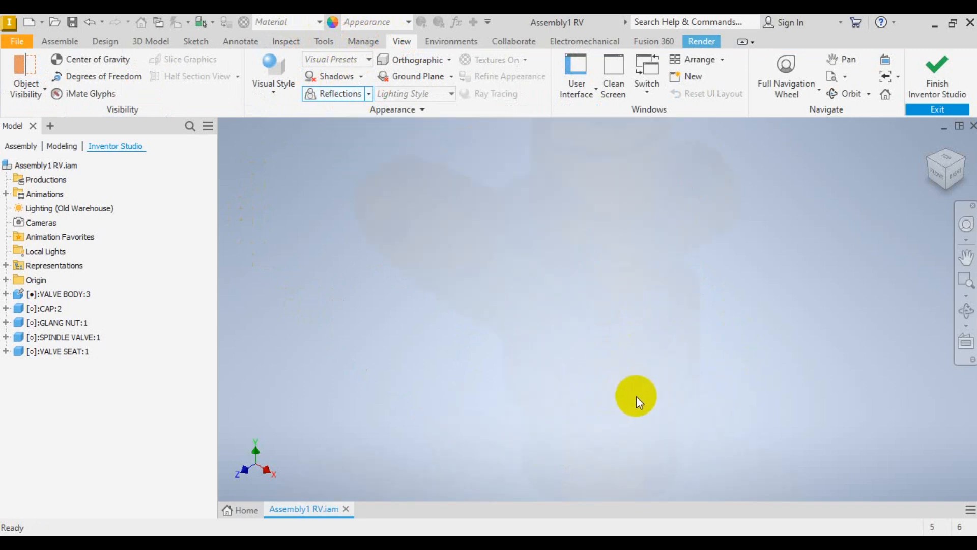
pyautogui.scroll(-1, 636, 396)
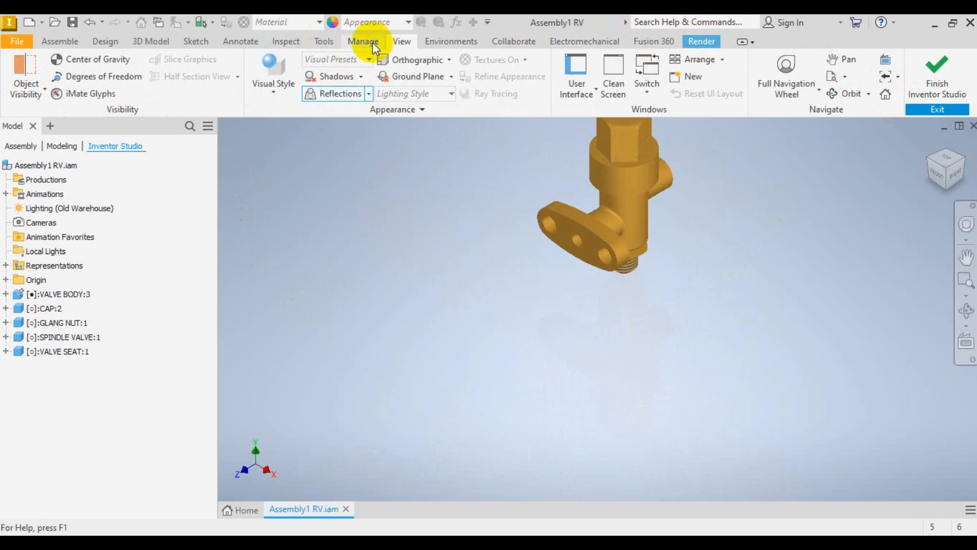
# Step: Finish Inventor Studio and examine the valve assembly and its reflection in the assembly environment
pyautogui.click(453, 44)
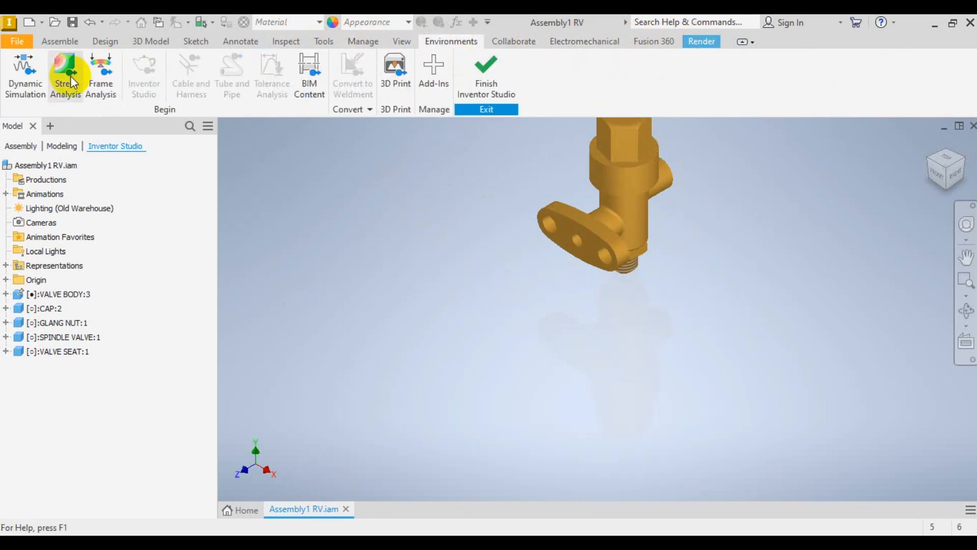
pyautogui.click(505, 77)
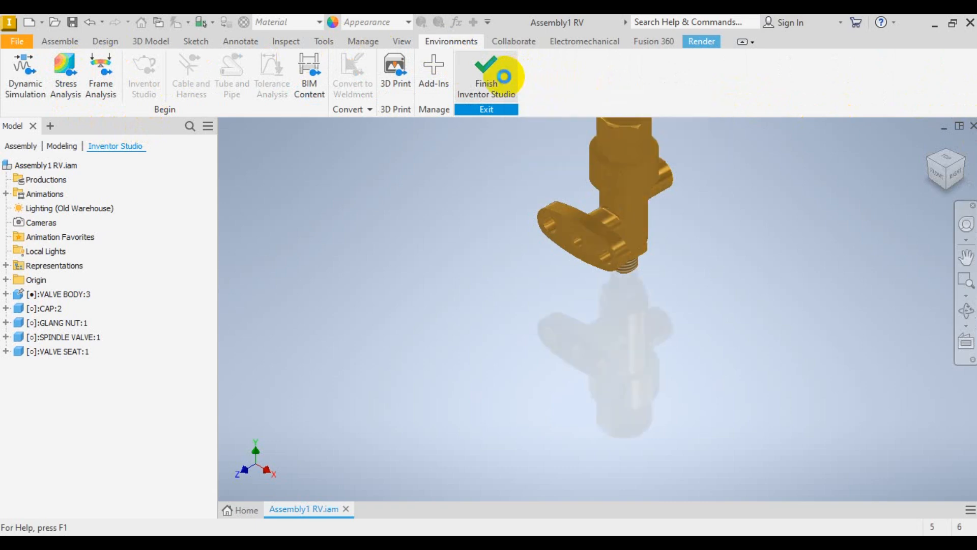
pyautogui.scroll(3, 610, 339)
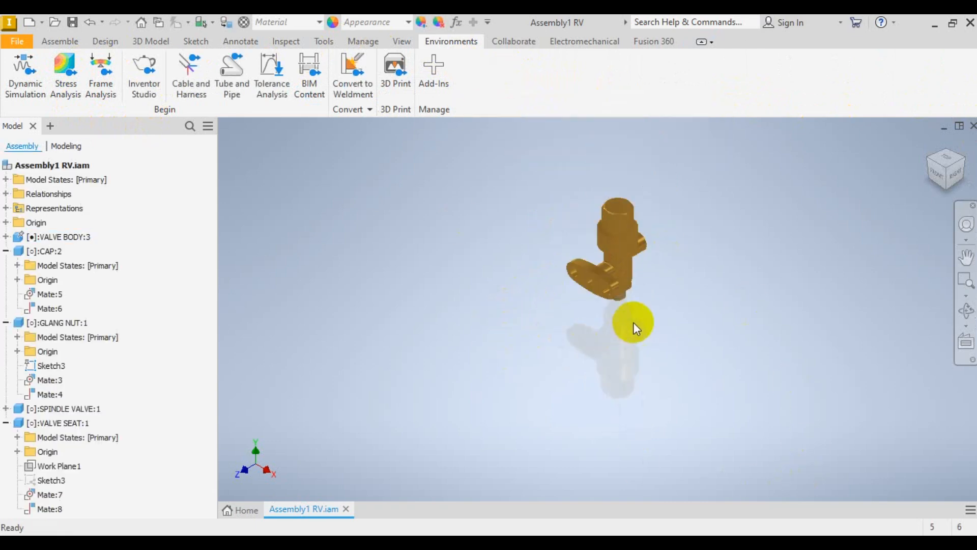
pyautogui.scroll(-6, 653, 306)
pyautogui.scroll(5, 619, 307)
pyautogui.scroll(-6, 586, 379)
pyautogui.scroll(5, 585, 381)
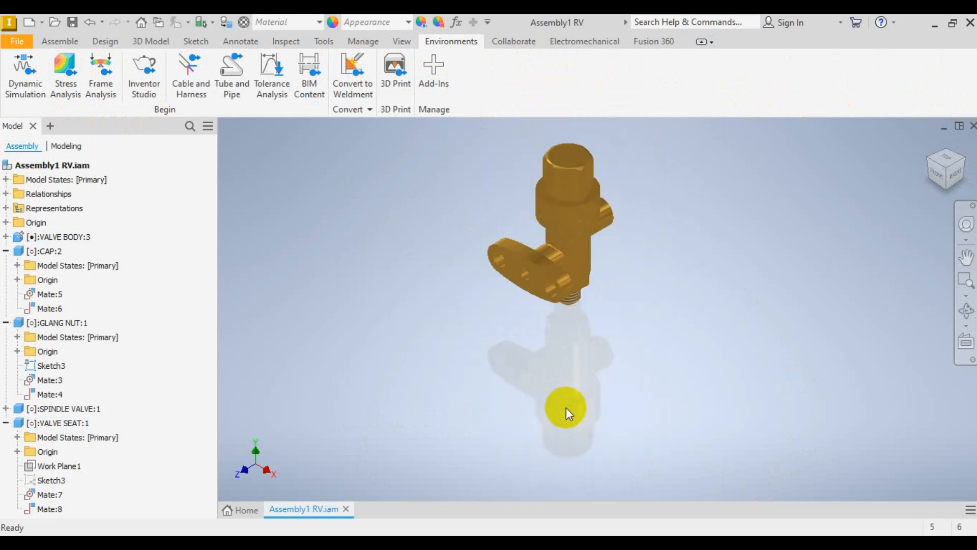
# Step: Start the Inventor Studio environment again for the valve assembly
pyautogui.click(400, 41)
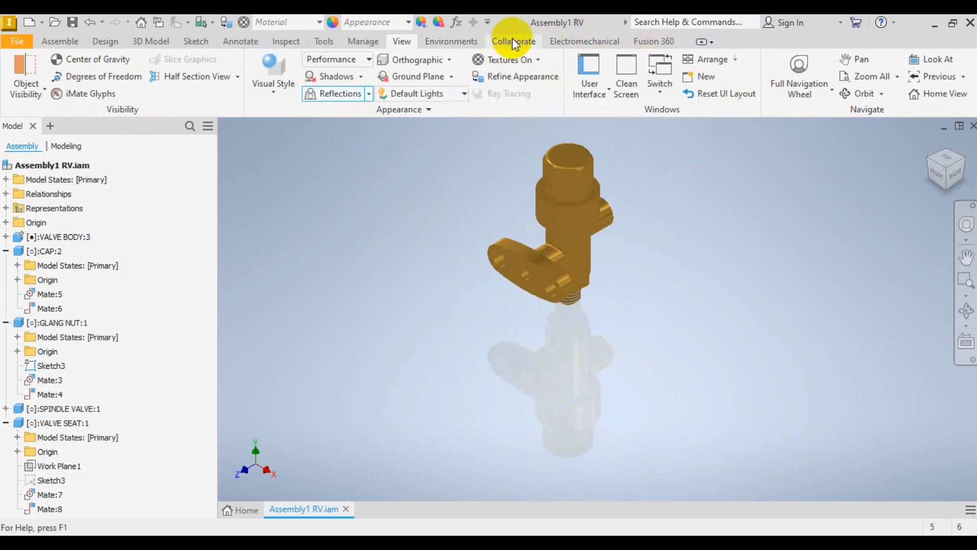
pyautogui.click(447, 41)
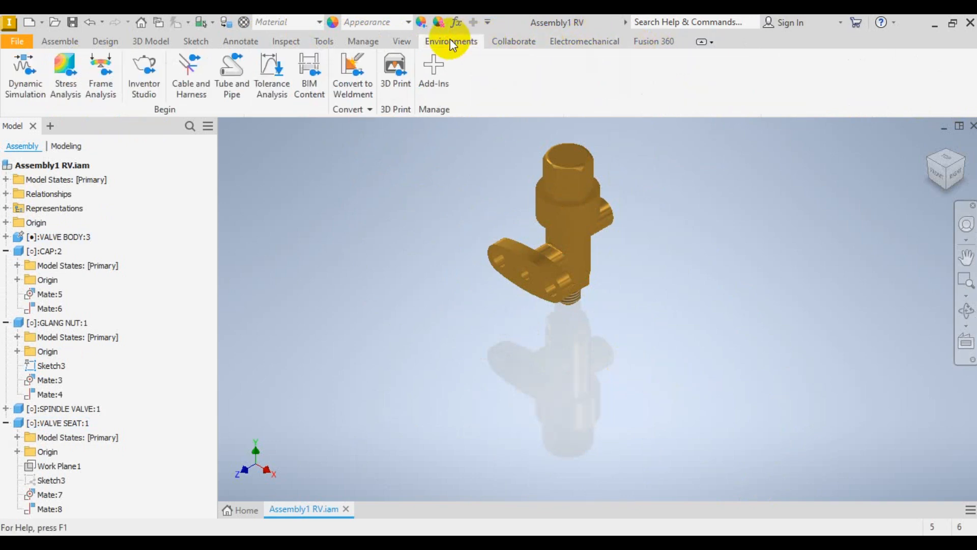
pyautogui.click(146, 70)
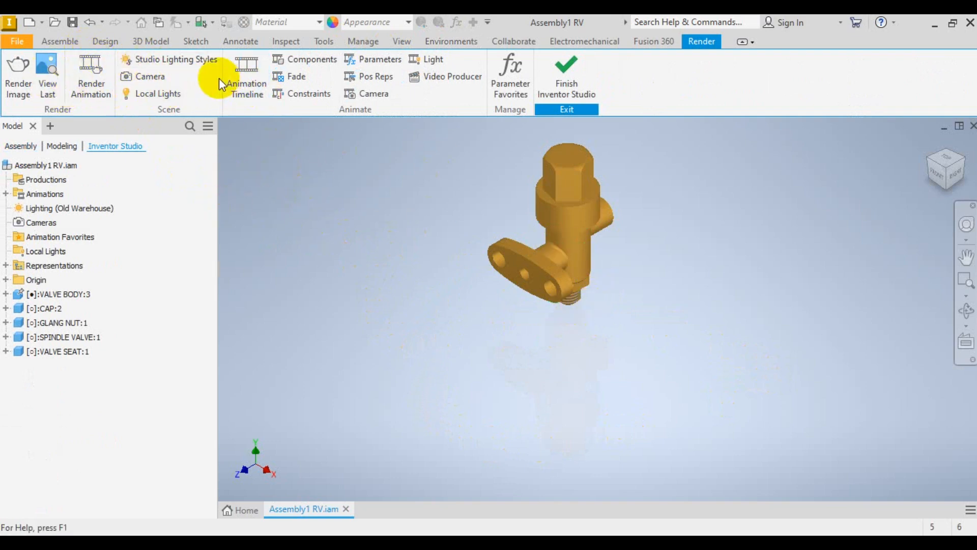
# Step: Open the studio lighting styles and examine the general and illumination settings for a new light, leaving it uncreated
pyautogui.click(177, 63)
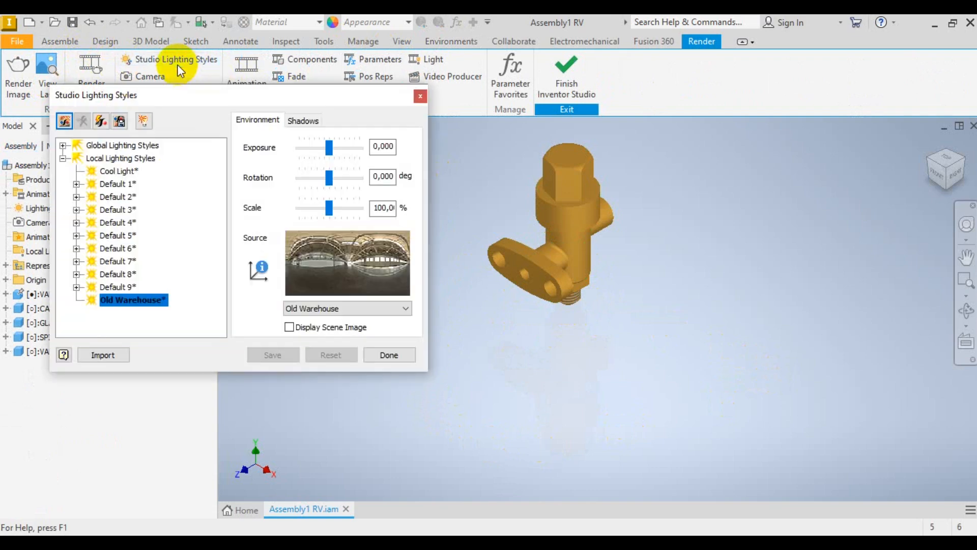
pyautogui.click(63, 122)
pyautogui.click(595, 333)
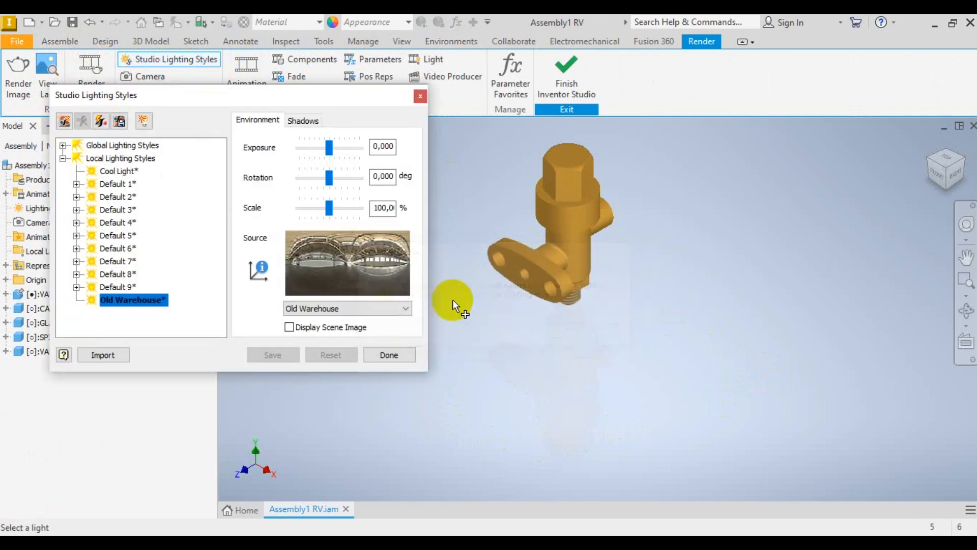
pyautogui.click(119, 122)
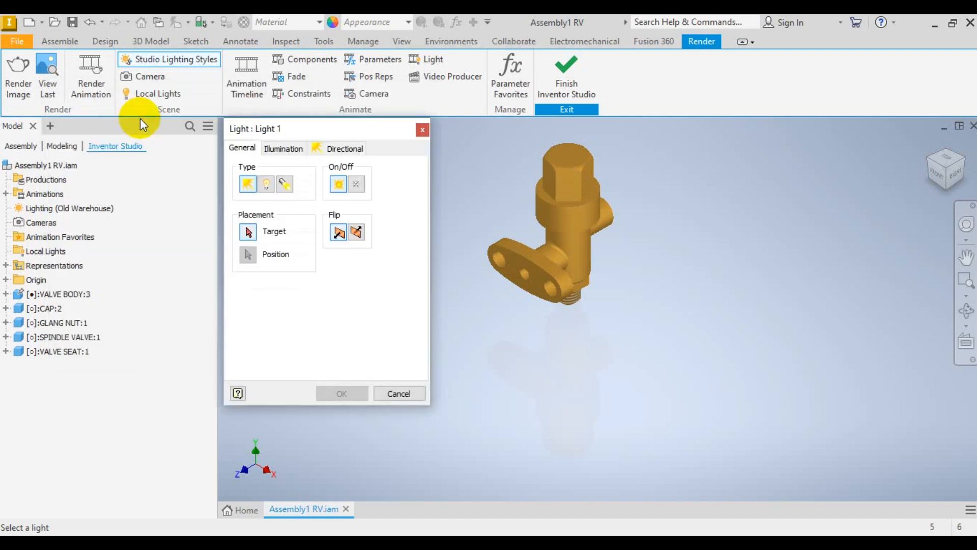
pyautogui.click(281, 148)
pyautogui.click(243, 148)
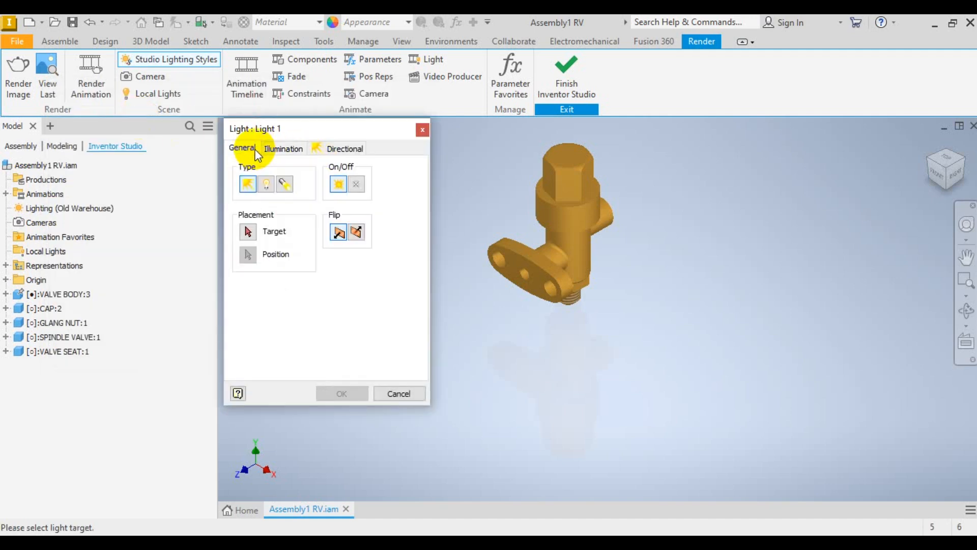
pyautogui.click(394, 391)
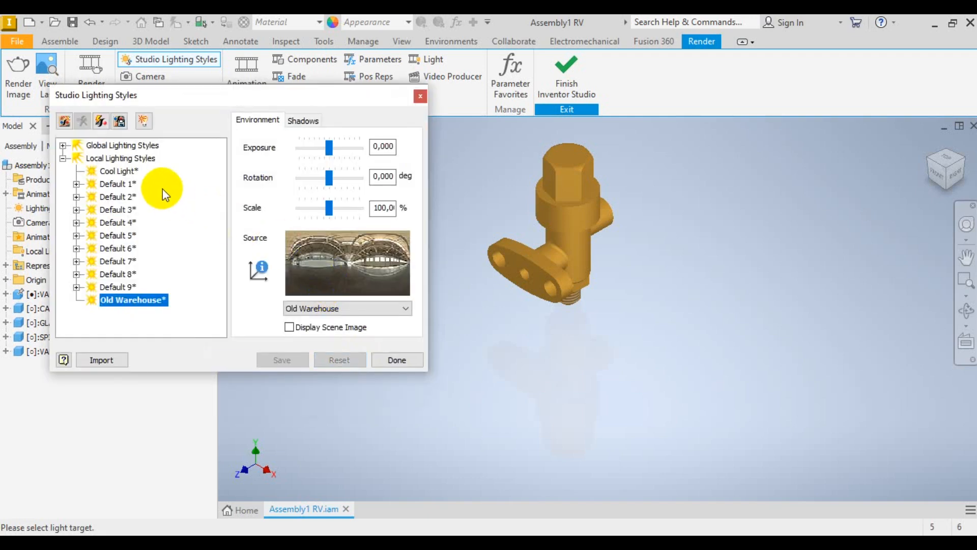
# Step: Examine the local lighting styles Default 9 and Default 8, including the individual lights under Default 8
pyautogui.click(104, 287)
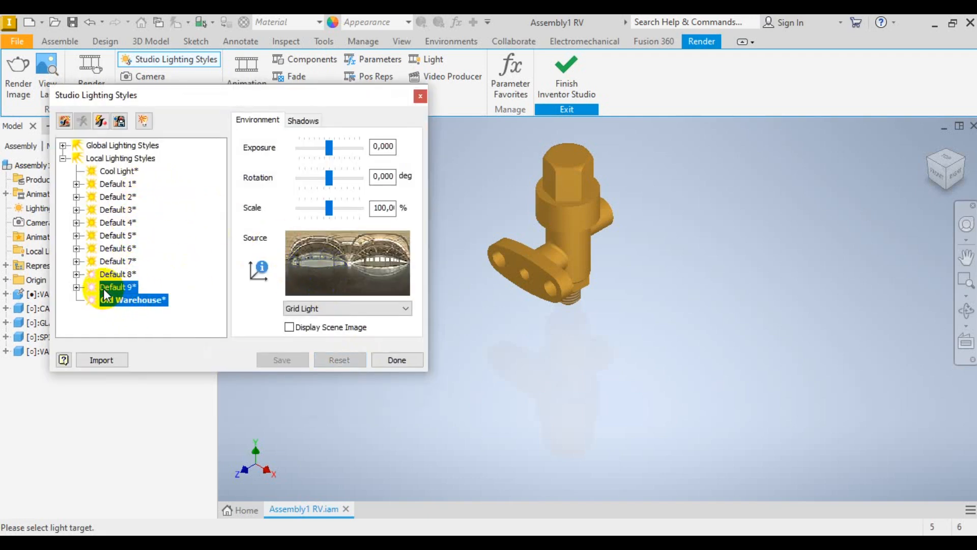
pyautogui.doubleClick(110, 273)
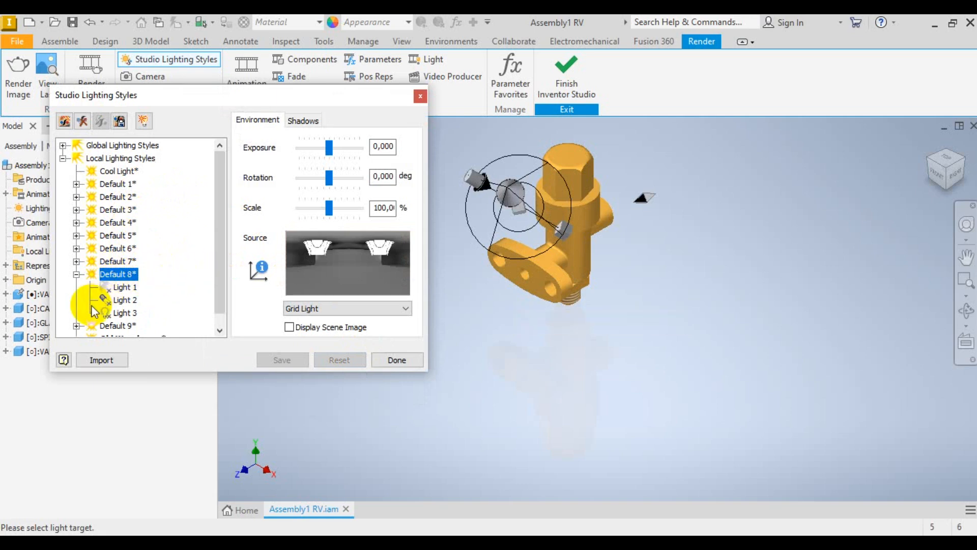
pyautogui.click(76, 273)
# Step: Try Dry Salt Bed as the environment source of the Old Warehouse lighting style and inspect the valve's appearance
pyautogui.click(133, 299)
pyautogui.click(355, 307)
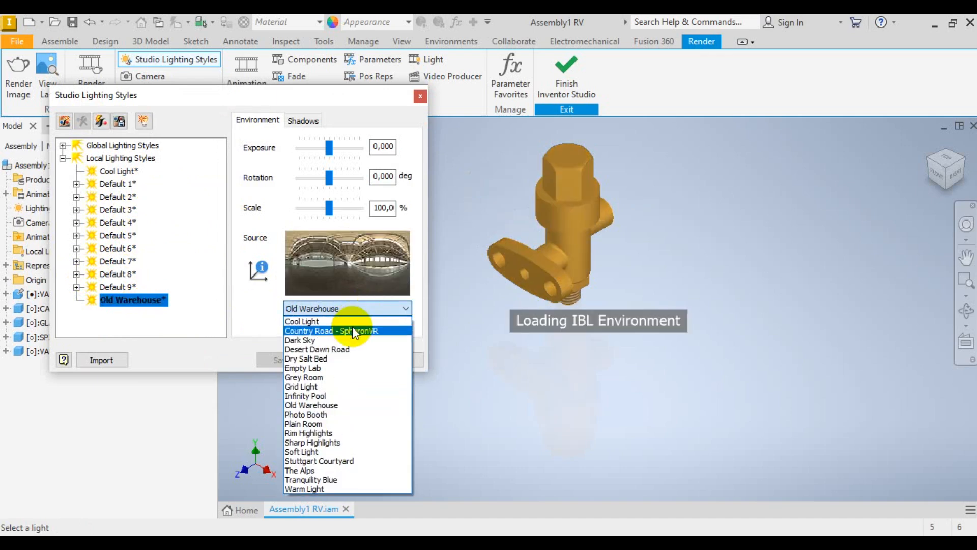
pyautogui.click(321, 360)
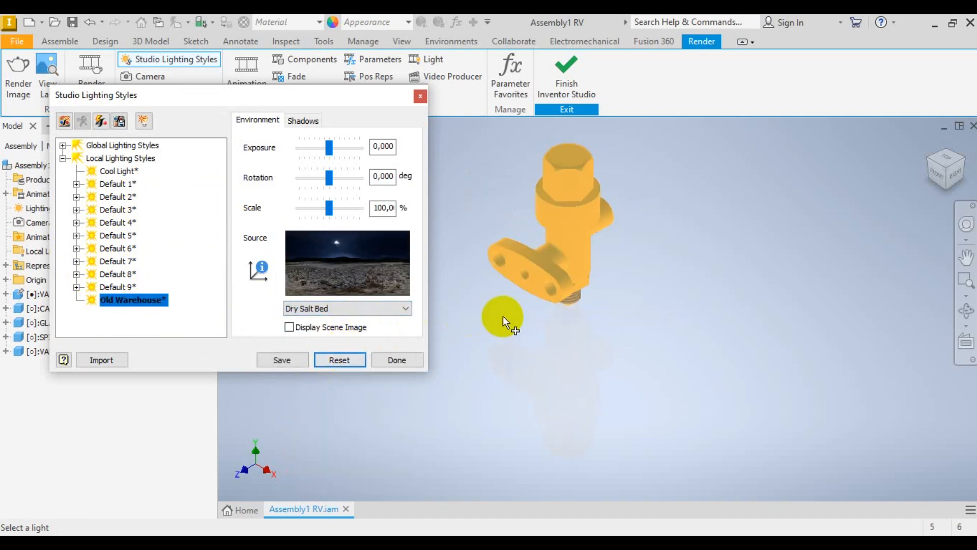
pyautogui.scroll(2, 583, 382)
pyautogui.scroll(-4, 576, 329)
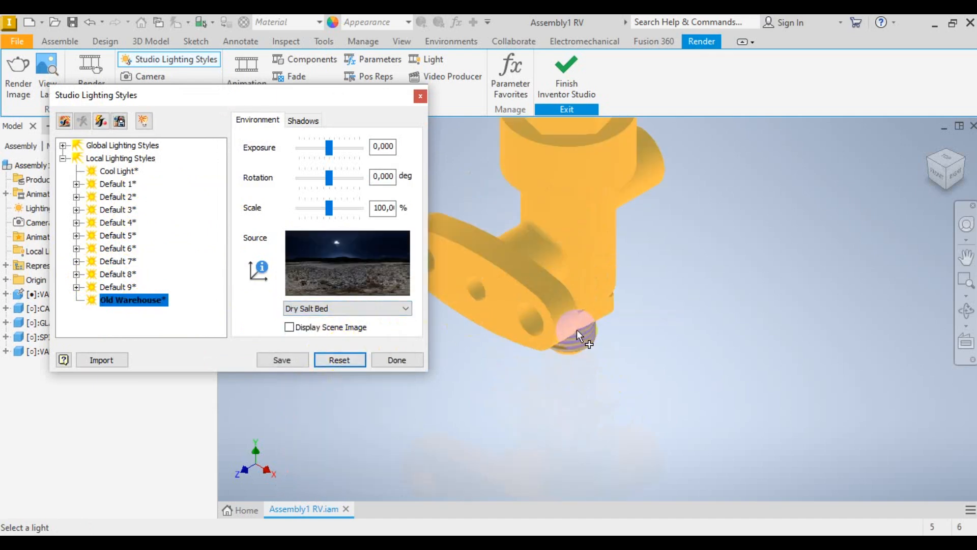
pyautogui.scroll(1, 576, 329)
# Step: Set the Old Warehouse style's environment source to Infinity Pool, then examine its shadow settings and the reflection below the valve
pyautogui.click(320, 310)
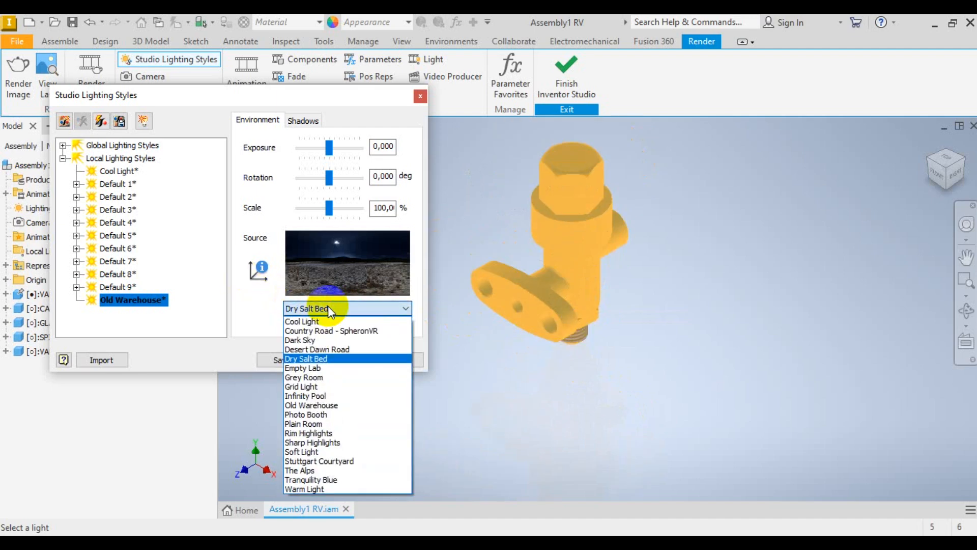
pyautogui.click(315, 396)
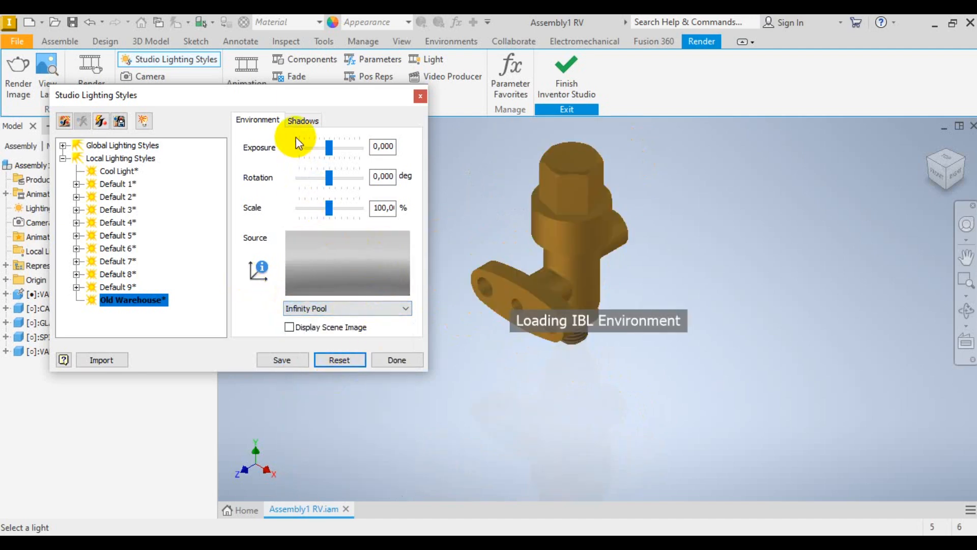
pyautogui.click(304, 121)
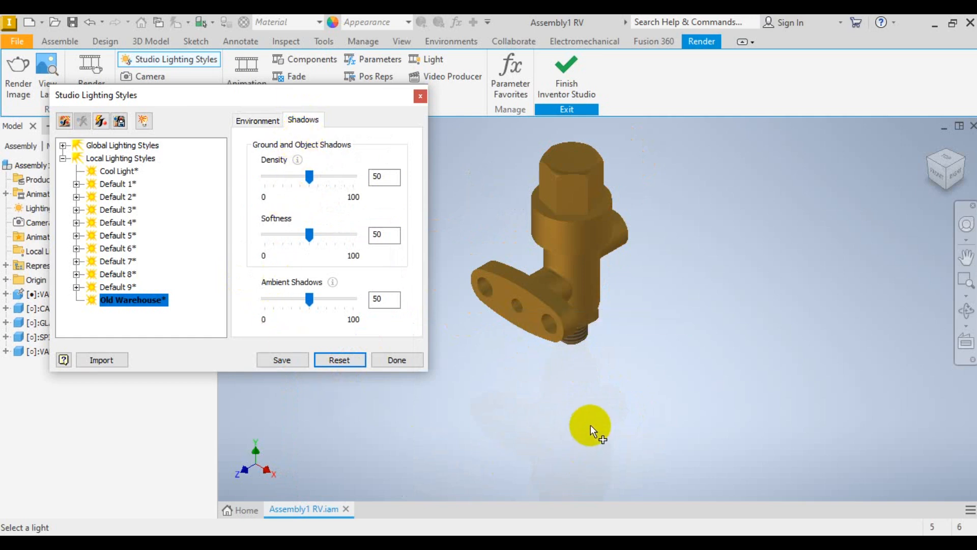
pyautogui.scroll(-4, 590, 425)
pyautogui.scroll(5, 591, 410)
pyautogui.scroll(-5, 606, 387)
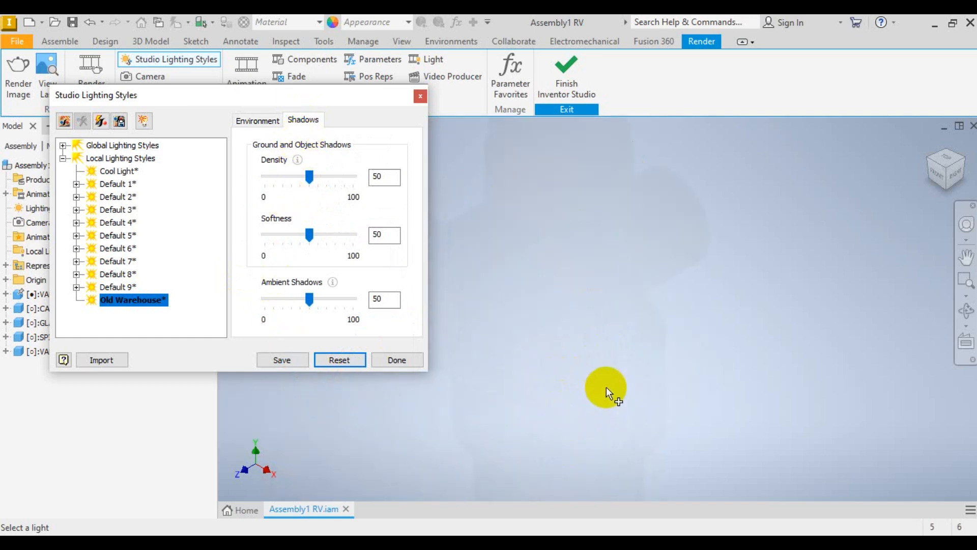
pyautogui.scroll(3, 605, 386)
pyautogui.scroll(2, 503, 377)
pyautogui.scroll(3, 600, 371)
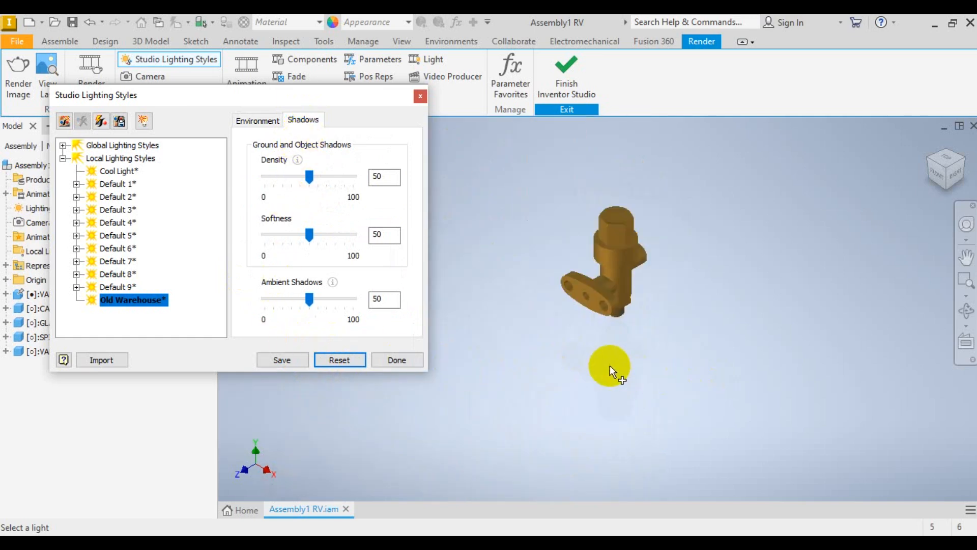
pyautogui.scroll(-3, 606, 365)
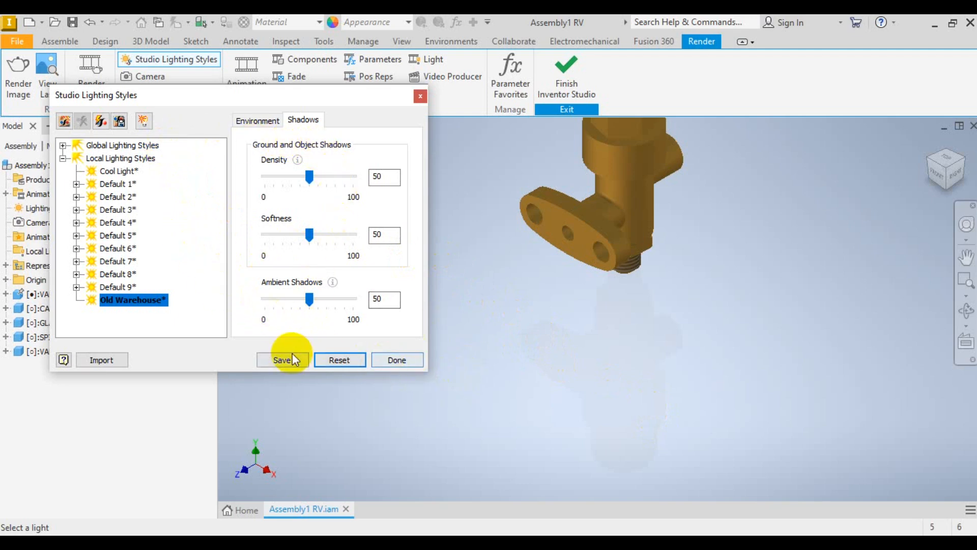
# Step: Close the studio lighting styles and inspect the valve assembly with its reflection
pyautogui.click(389, 362)
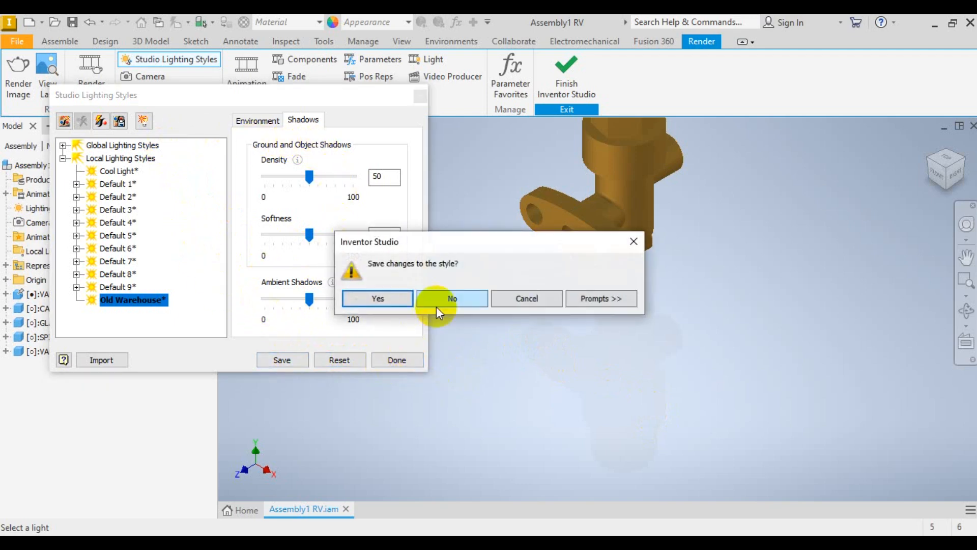
pyautogui.click(551, 301)
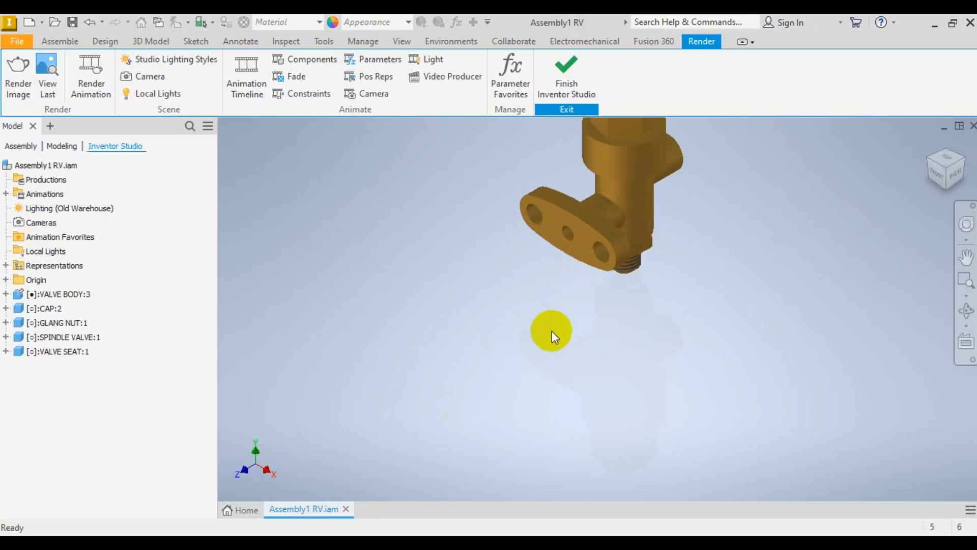
pyautogui.scroll(3, 552, 328)
pyautogui.scroll(-4, 567, 306)
pyautogui.scroll(3, 566, 306)
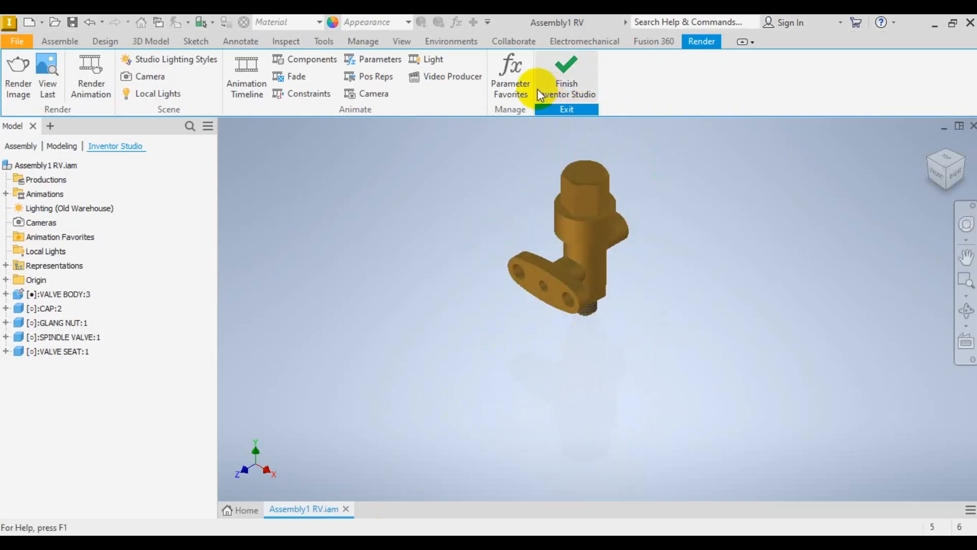
# Step: Open the image render settings and move the dialog clear of the valve assembly
pyautogui.click(23, 66)
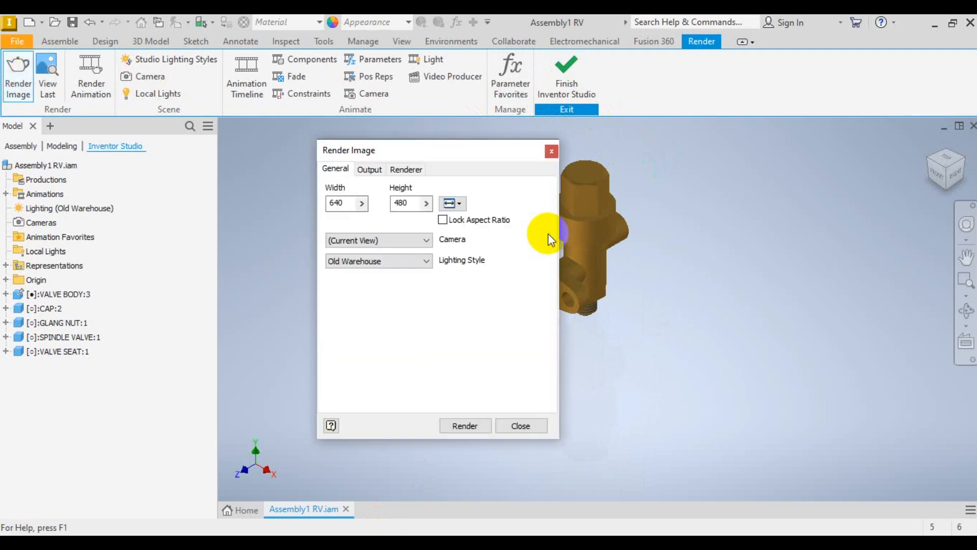
pyautogui.click(381, 261)
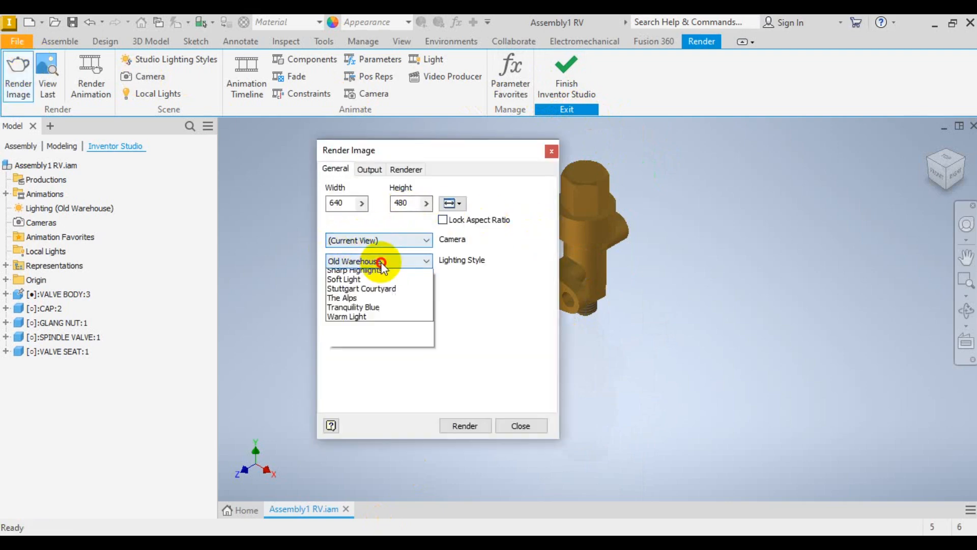
pyautogui.click(328, 151)
pyautogui.moveTo(468, 149); pyautogui.dragTo(353, 127)
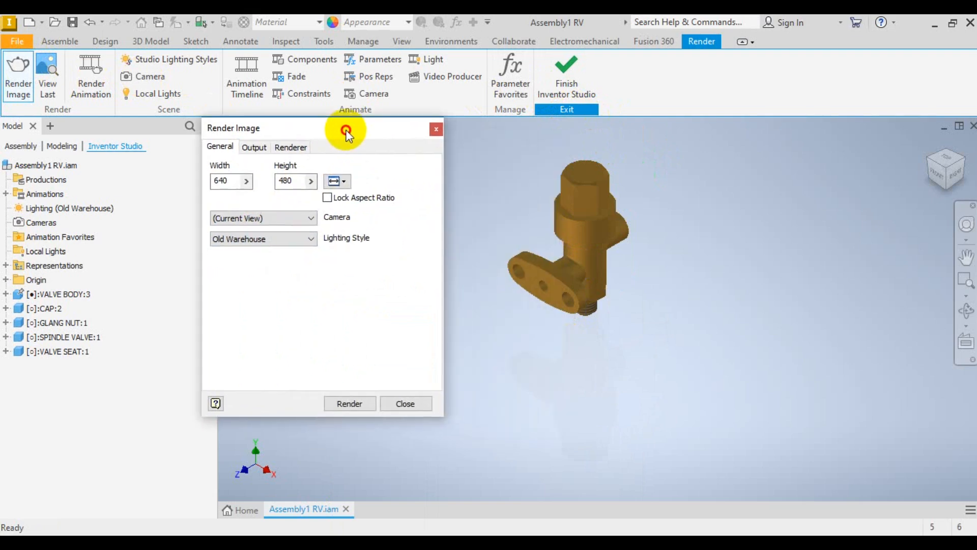
# Step: Try the Grey Room and Default IBL lighting styles for the image render
pyautogui.click(282, 239)
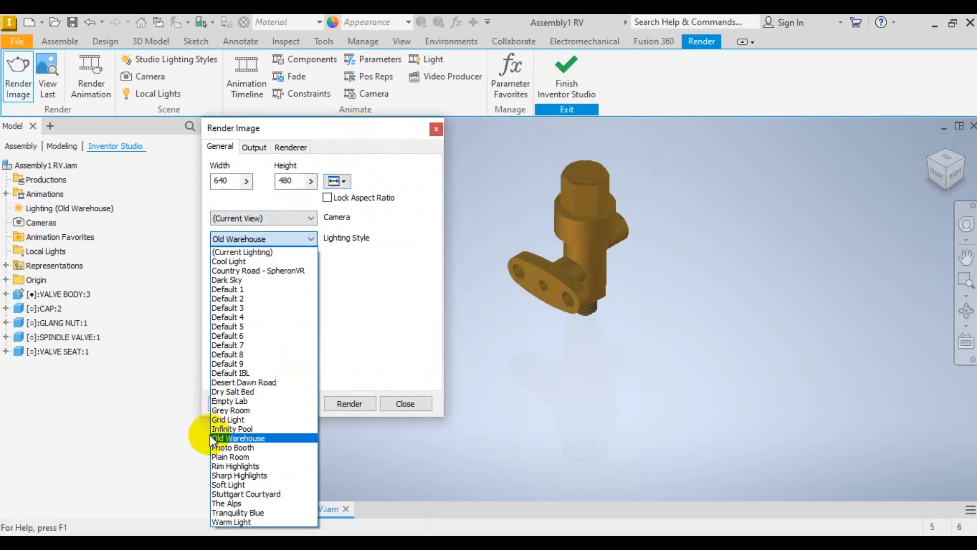
pyautogui.click(229, 412)
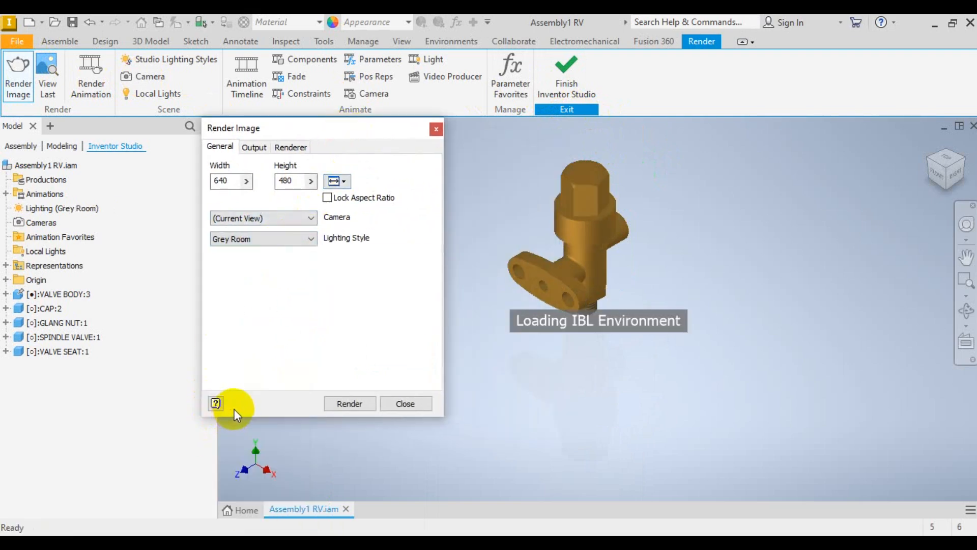
pyautogui.click(285, 240)
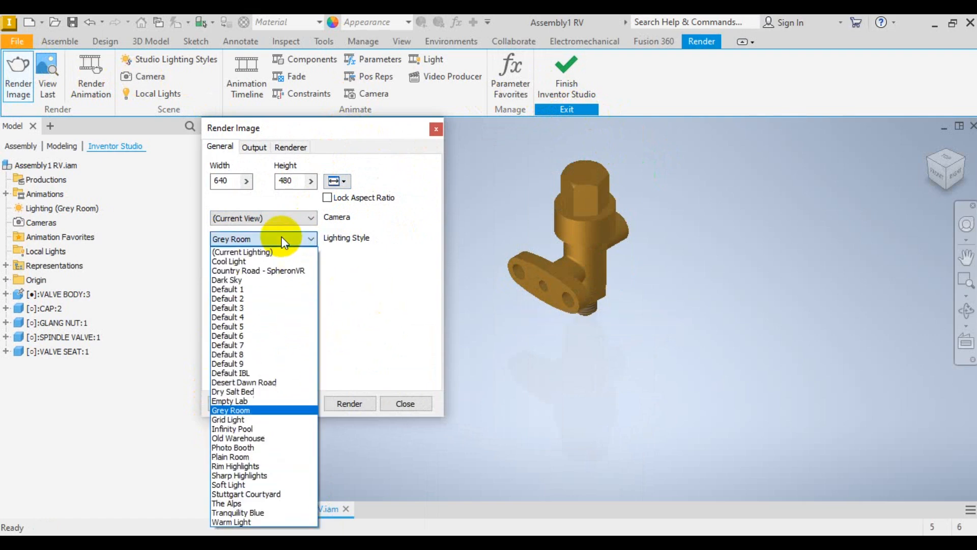
pyautogui.click(231, 373)
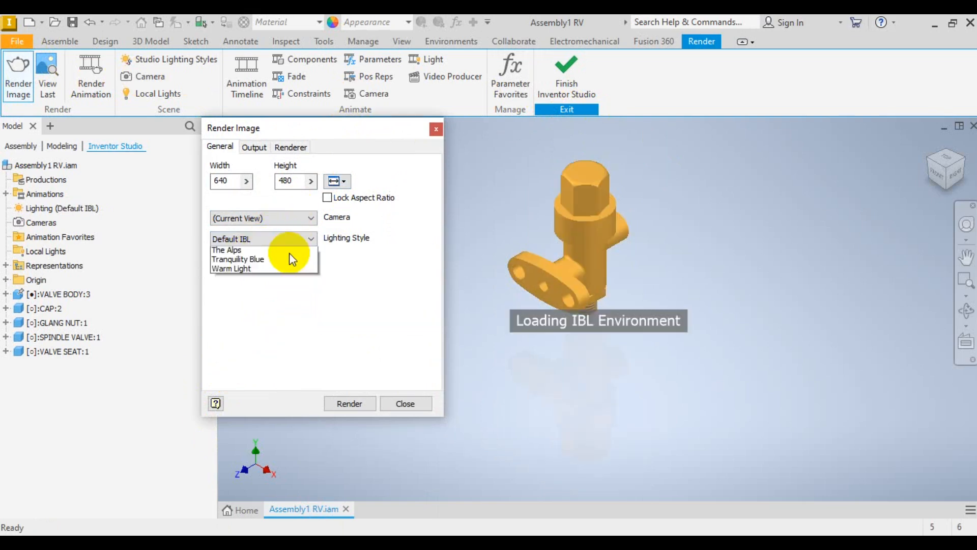
# Step: Set the image render's lighting style to Empty Lab and inspect the valve assembly and its reflection
pyautogui.click(252, 239)
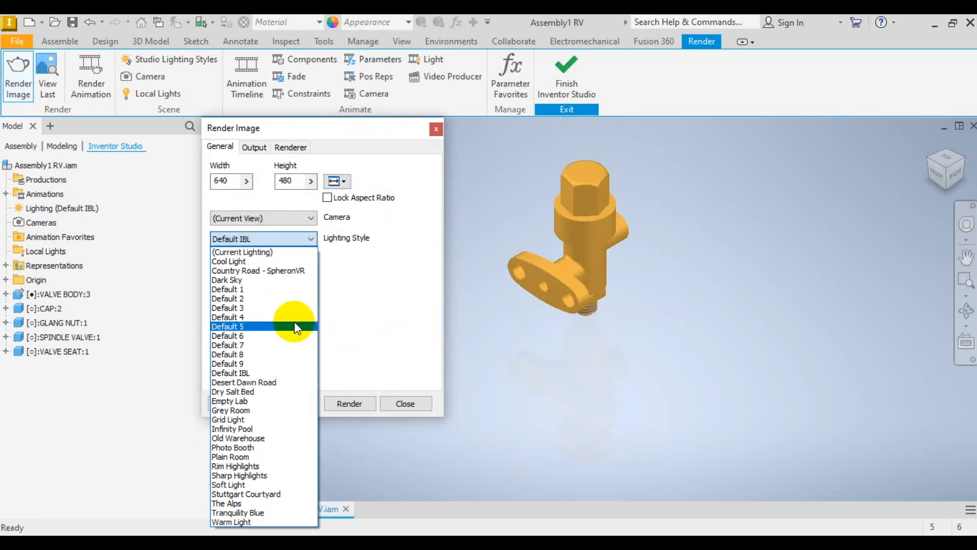
pyautogui.click(250, 402)
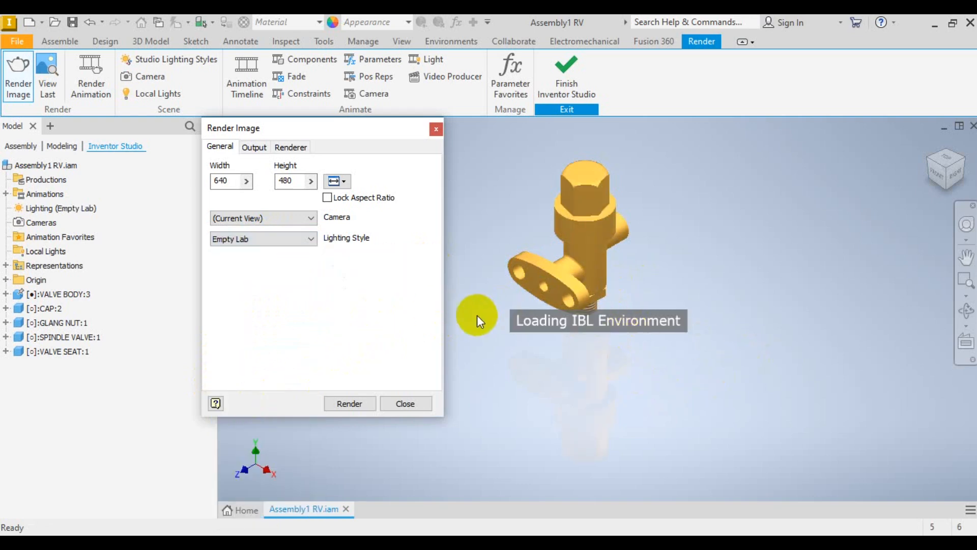
pyautogui.scroll(-4, 606, 332)
pyautogui.scroll(3, 675, 294)
pyautogui.scroll(-5, 674, 294)
pyautogui.scroll(4, 607, 360)
pyautogui.scroll(3, 607, 360)
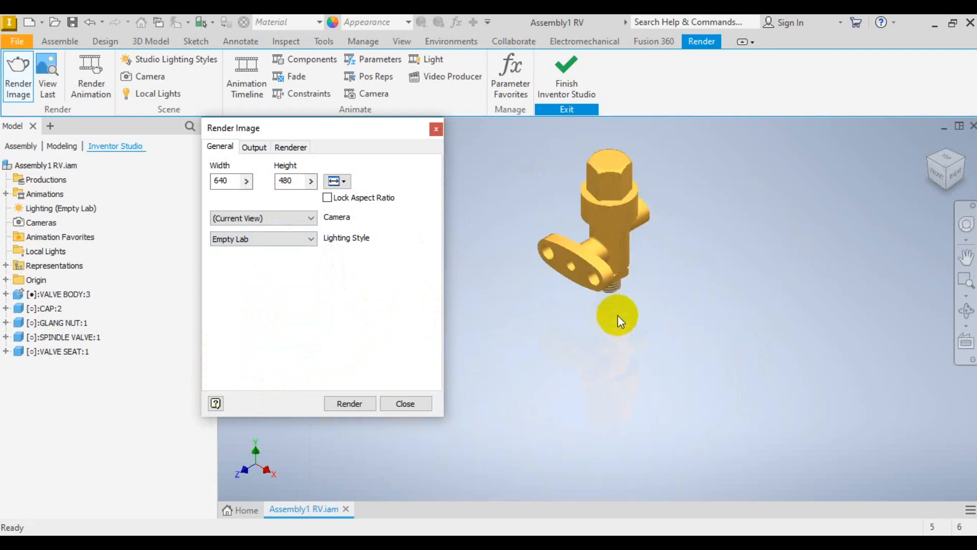
pyautogui.scroll(-3, 617, 315)
pyautogui.scroll(3, 620, 323)
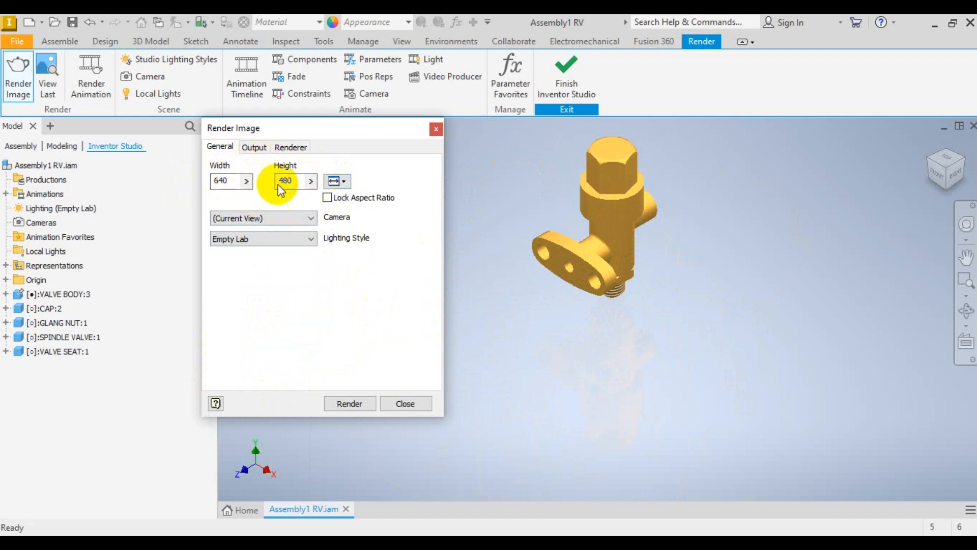
# Step: Check the output file setting and render the 640 by 480 image, replacing the existing Assembly1 RV.png, with the output window moved aside
pyautogui.click(254, 147)
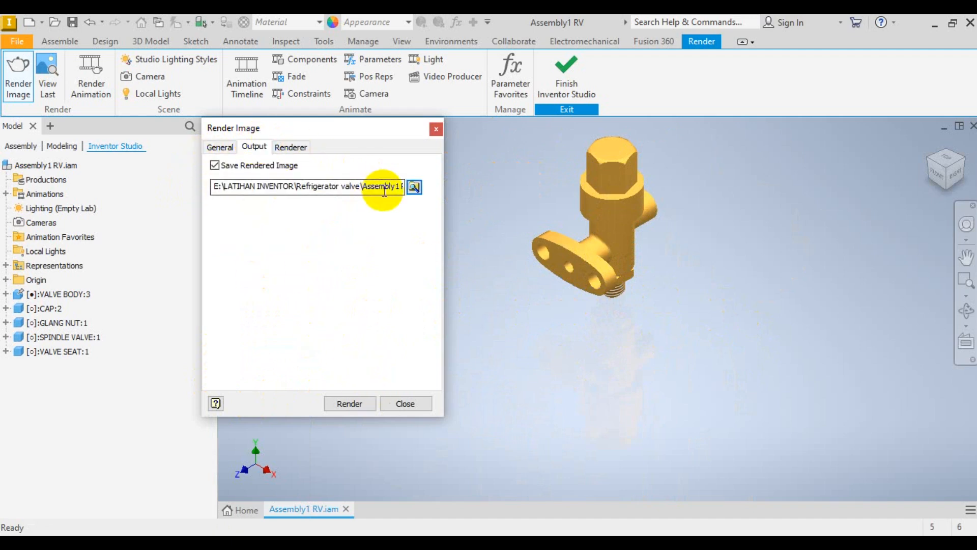
pyautogui.click(219, 147)
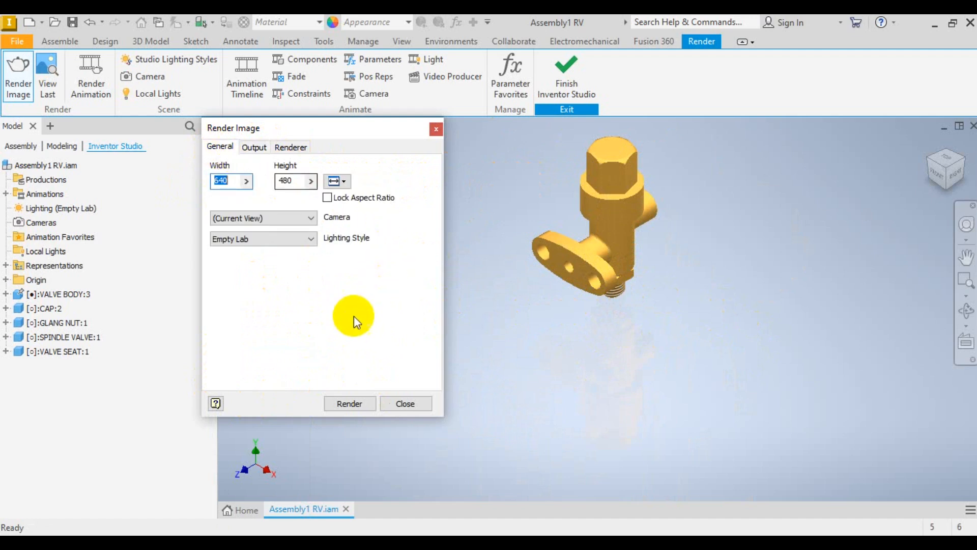
pyautogui.click(350, 403)
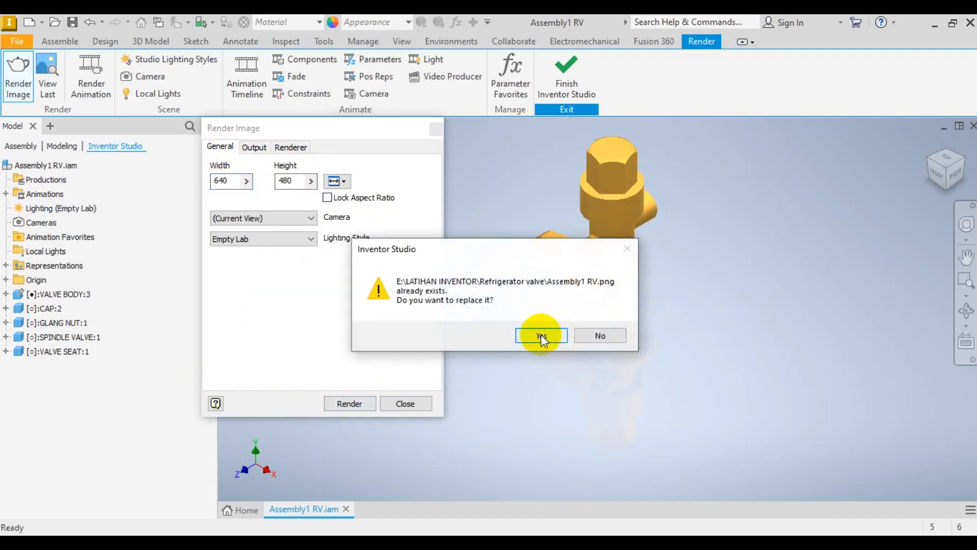
pyautogui.click(541, 334)
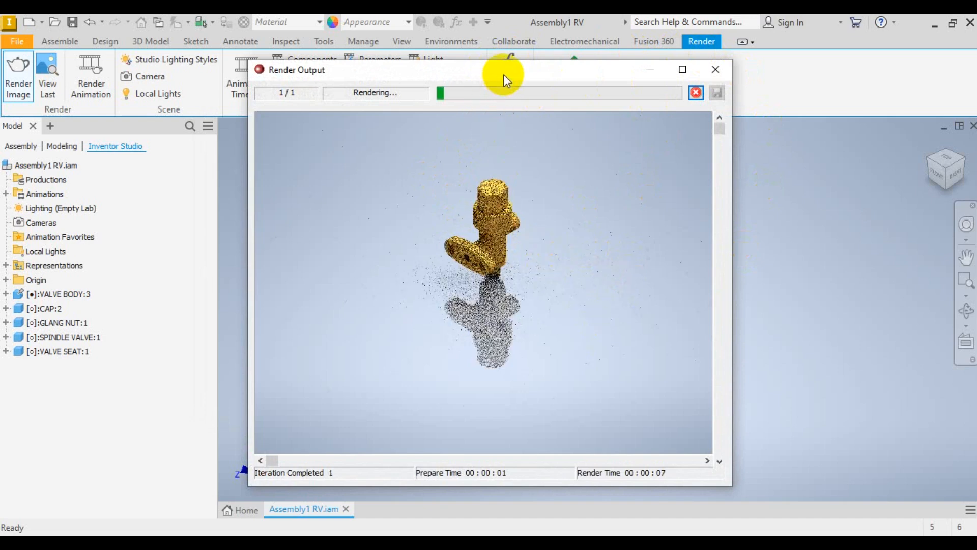
pyautogui.moveTo(503, 75); pyautogui.dragTo(347, 35)
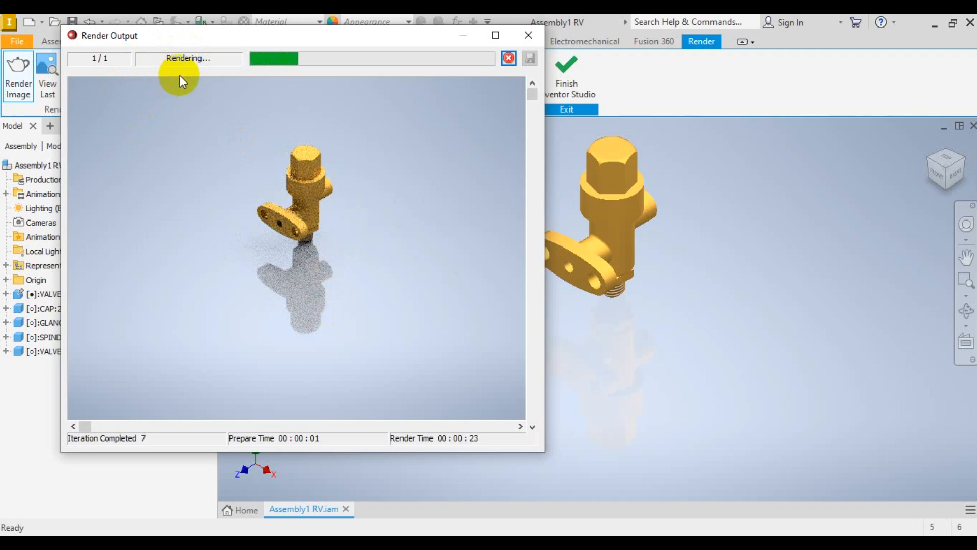
pyautogui.moveTo(276, 39)
pyautogui.mouseDown()
pyautogui.moveTo(270, 69)
pyautogui.moveTo(299, 83)
pyautogui.moveTo(245, 50)
pyautogui.moveTo(258, 72)
pyautogui.moveTo(287, 53)
pyautogui.moveTo(264, 141)
pyautogui.moveTo(335, 66)
pyautogui.moveTo(273, 53)
pyautogui.mouseUp()
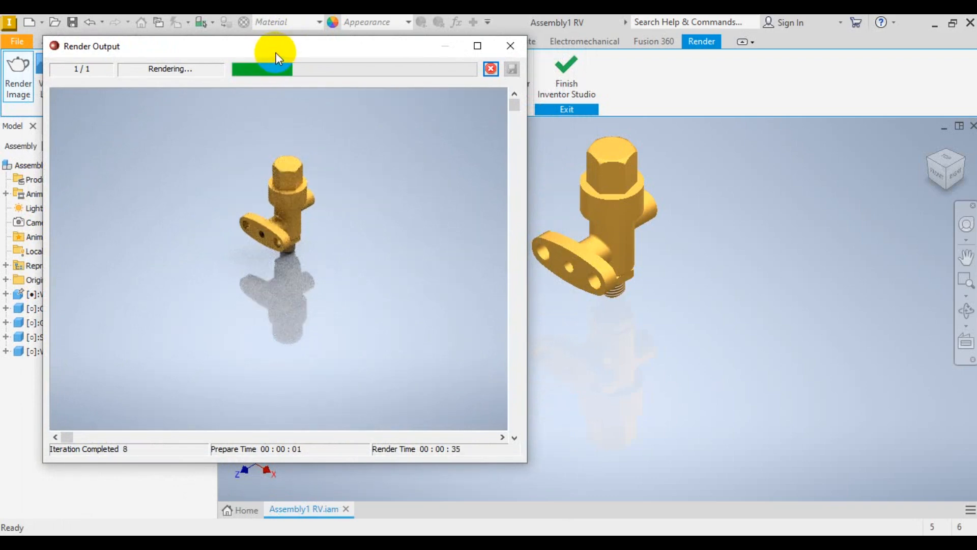
pyautogui.moveTo(281, 51); pyautogui.dragTo(280, 68)
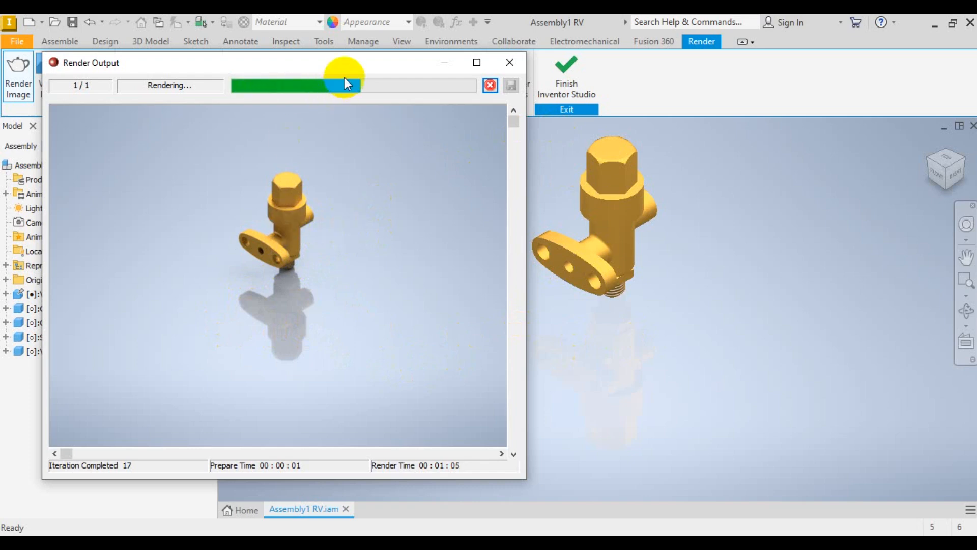
pyautogui.moveTo(345, 64); pyautogui.dragTo(389, 50)
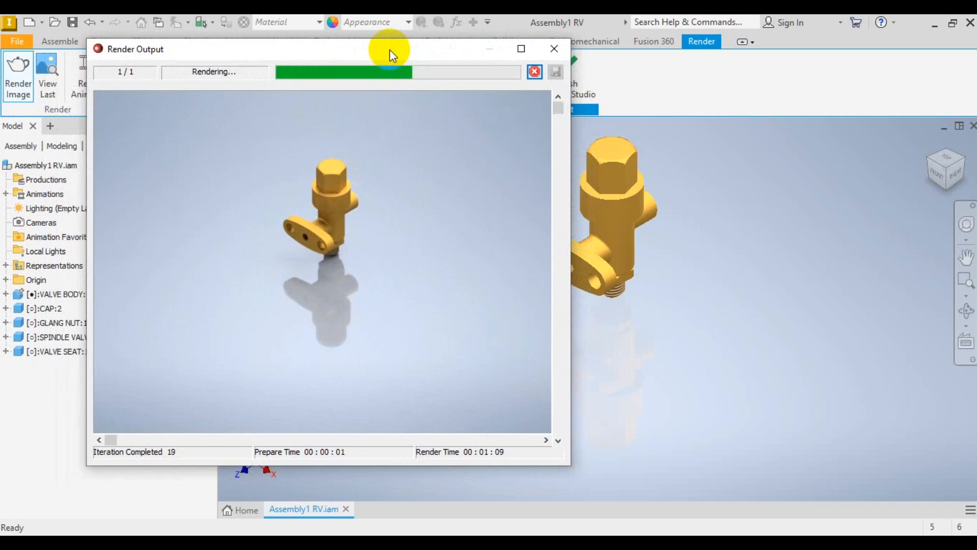
pyautogui.moveTo(390, 50); pyautogui.dragTo(365, 65)
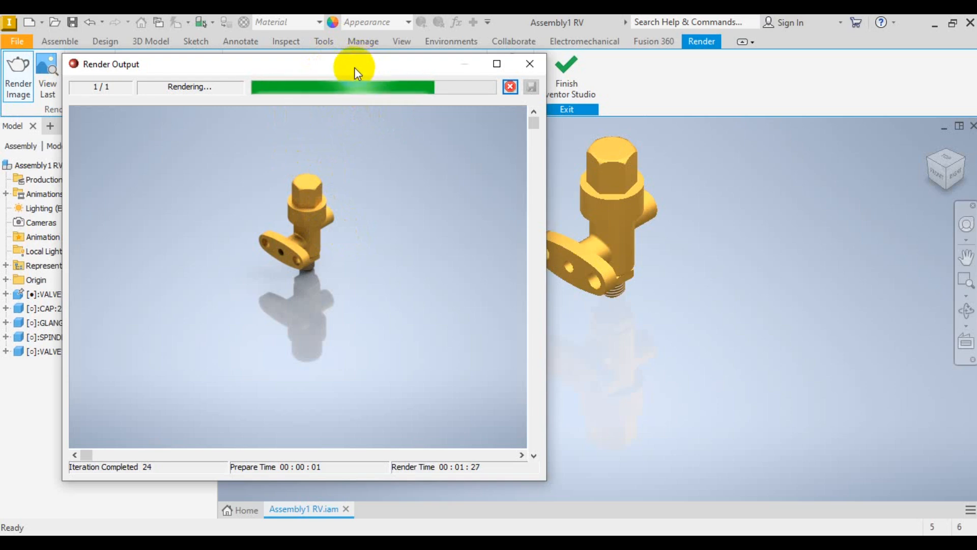
pyautogui.moveTo(354, 67); pyautogui.dragTo(331, 87)
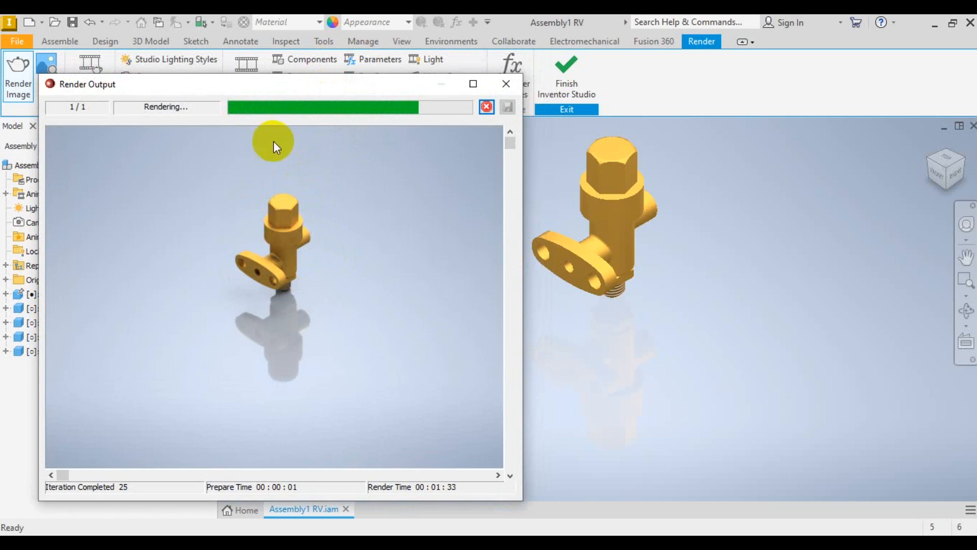
pyautogui.moveTo(340, 84)
pyautogui.mouseDown()
pyautogui.moveTo(378, 72)
pyautogui.moveTo(334, 53)
pyautogui.moveTo(350, 71)
pyautogui.mouseUp()
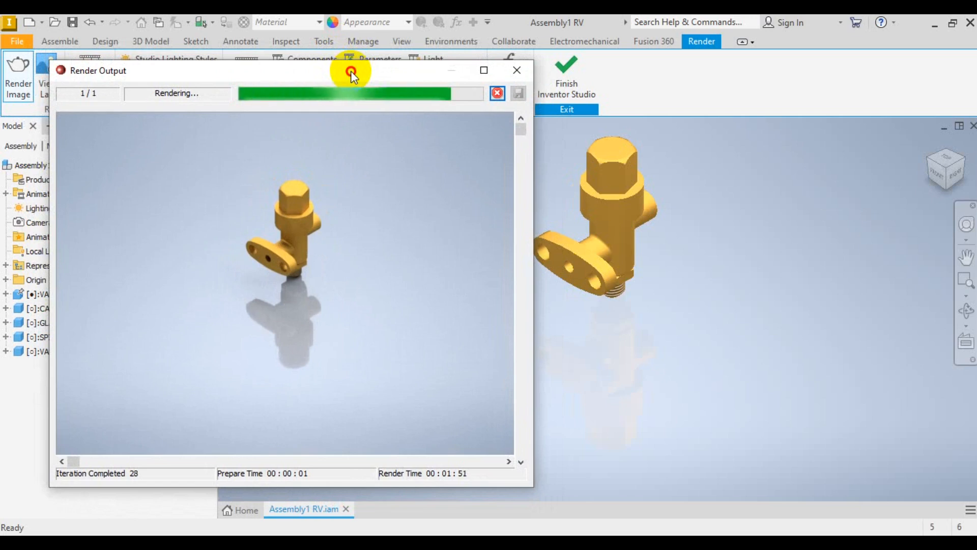
pyautogui.moveTo(350, 71); pyautogui.dragTo(361, 68)
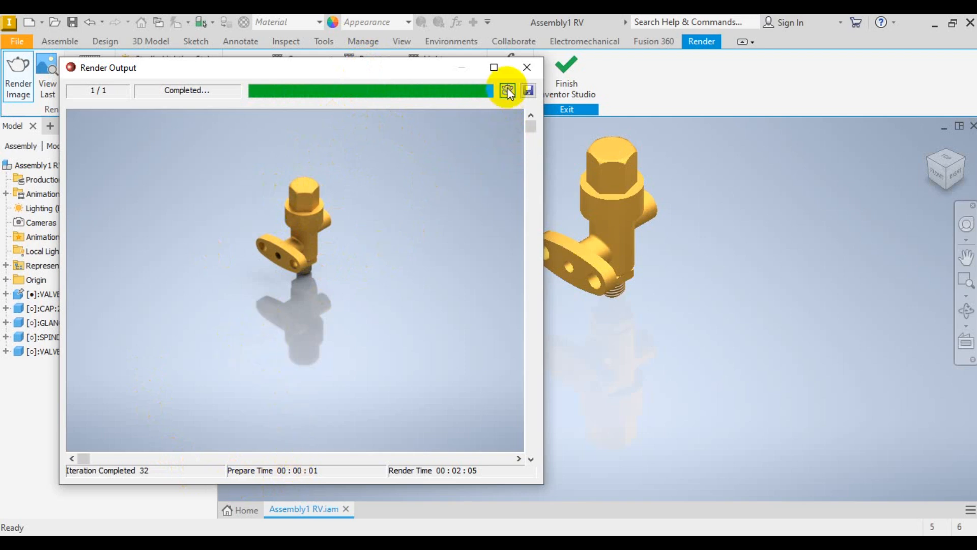
# Step: Close the completed render output and the image render settings, and finish Inventor Studio to return to the assembly environment
pyautogui.click(527, 67)
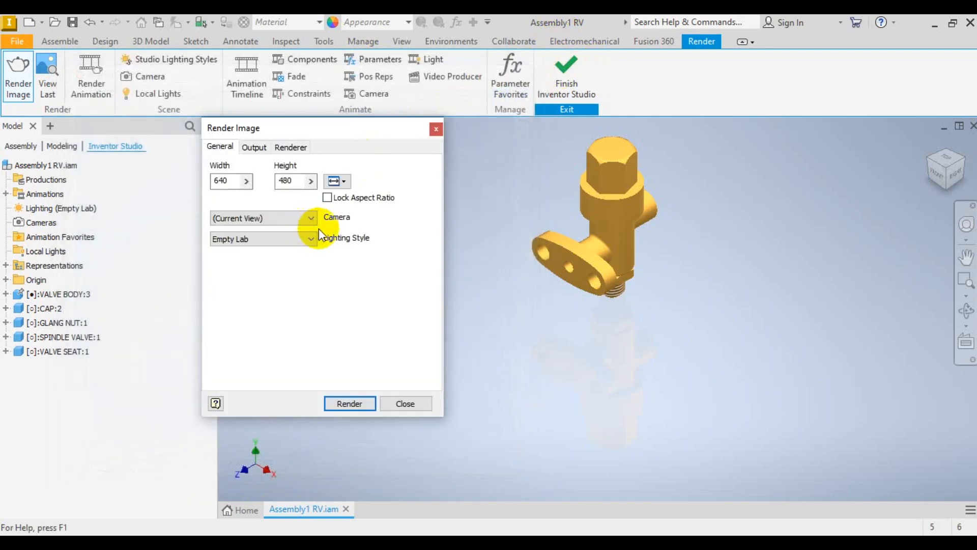
pyautogui.click(404, 404)
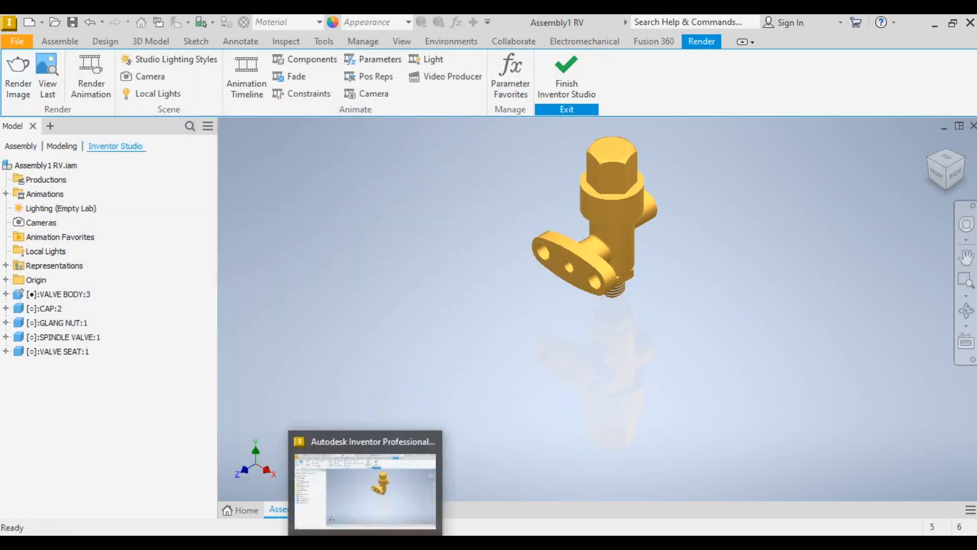
pyautogui.click(567, 68)
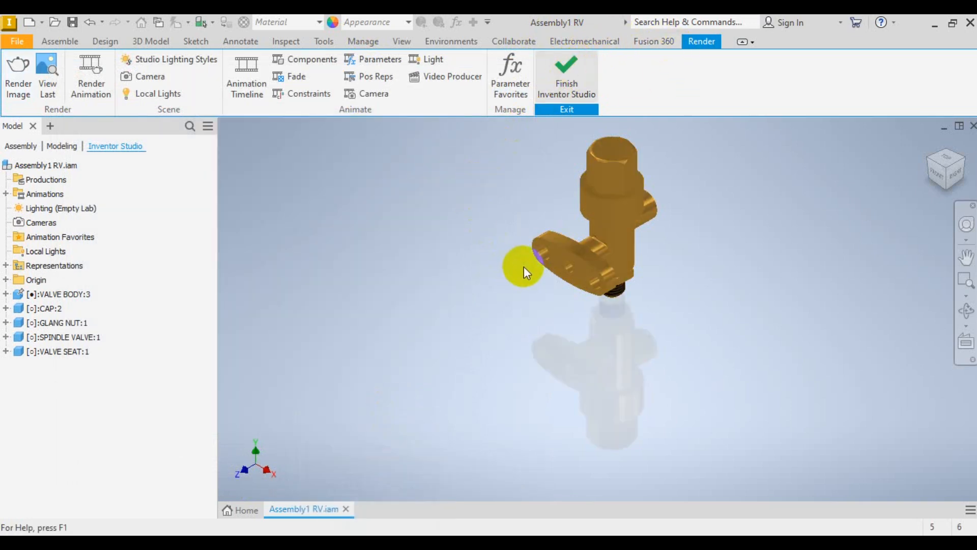
pyautogui.scroll(-5, 646, 370)
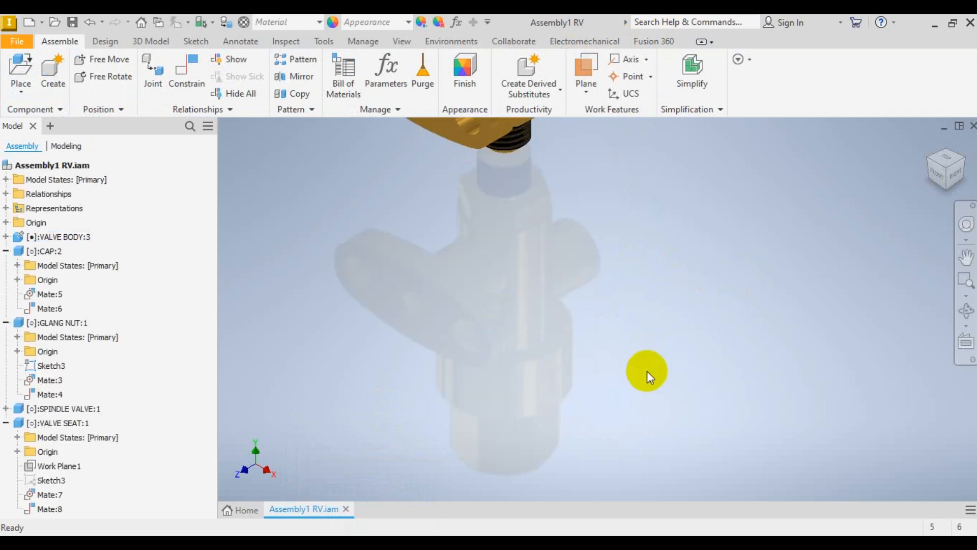
pyautogui.scroll(4, 646, 368)
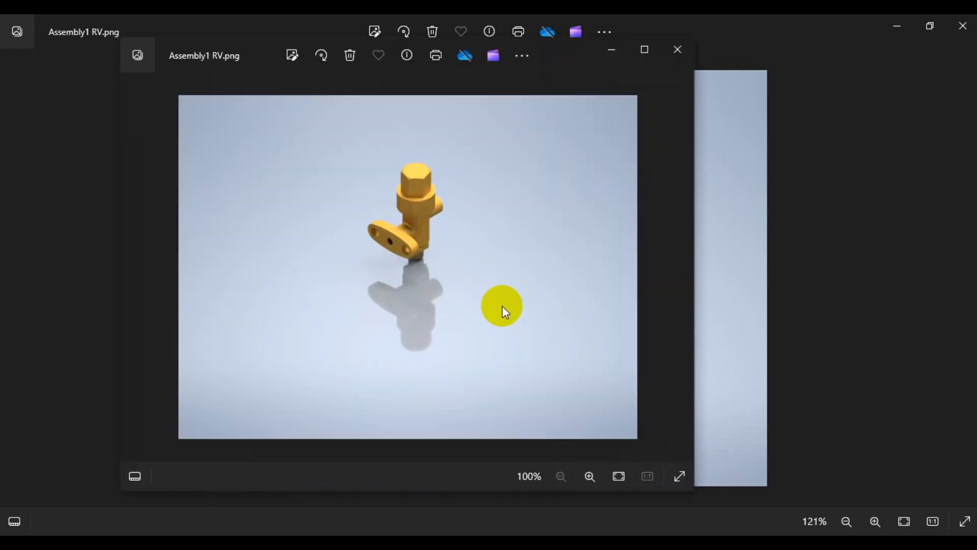
# Step: Switch to the photo viewer and examine the valve and its reflection in the new Assembly1 RV.png, closing both the old and new image windows
pyautogui.click(962, 25)
pyautogui.scroll(2, 420, 249)
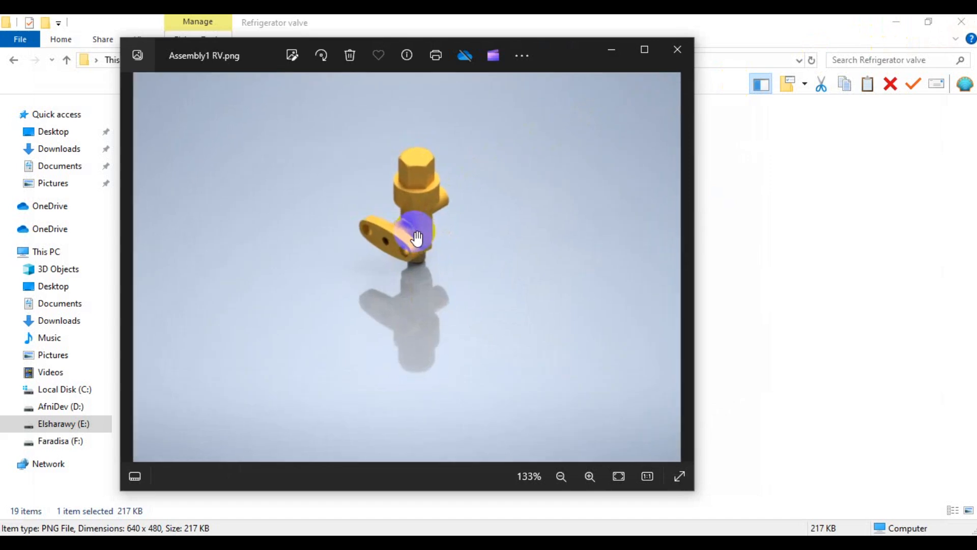
pyautogui.scroll(-1, 420, 250)
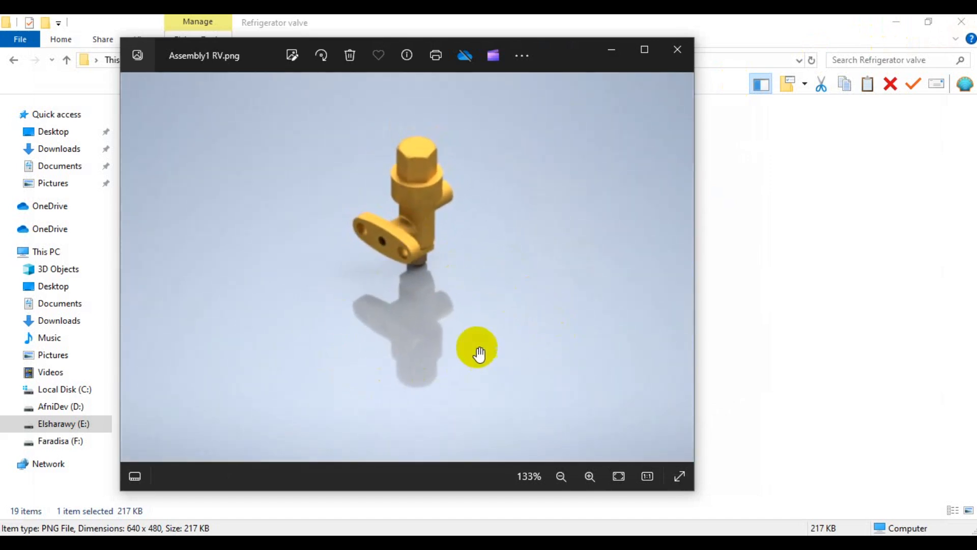
pyautogui.scroll(-1, 419, 329)
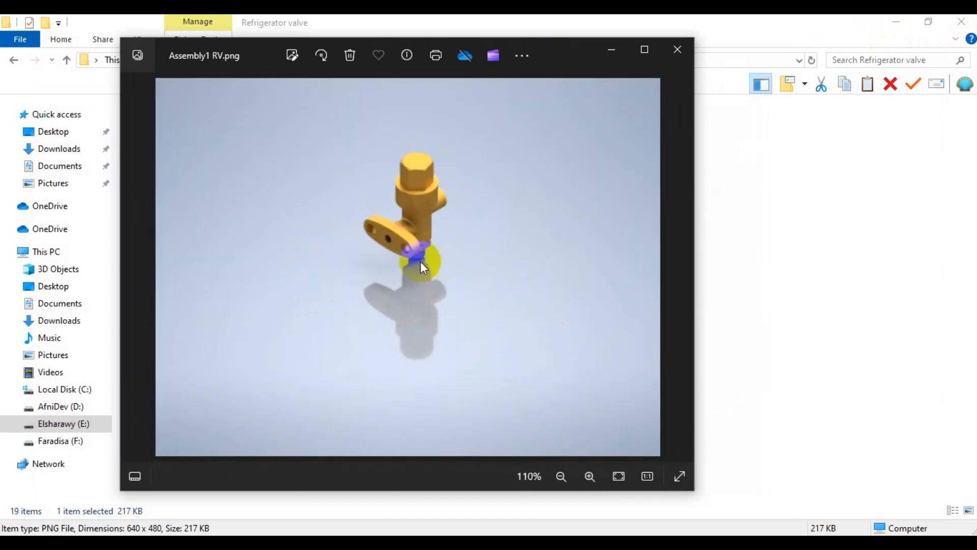
pyautogui.scroll(2, 357, 163)
pyautogui.scroll(-1, 357, 163)
pyautogui.scroll(1, 358, 164)
pyautogui.scroll(-1, 432, 326)
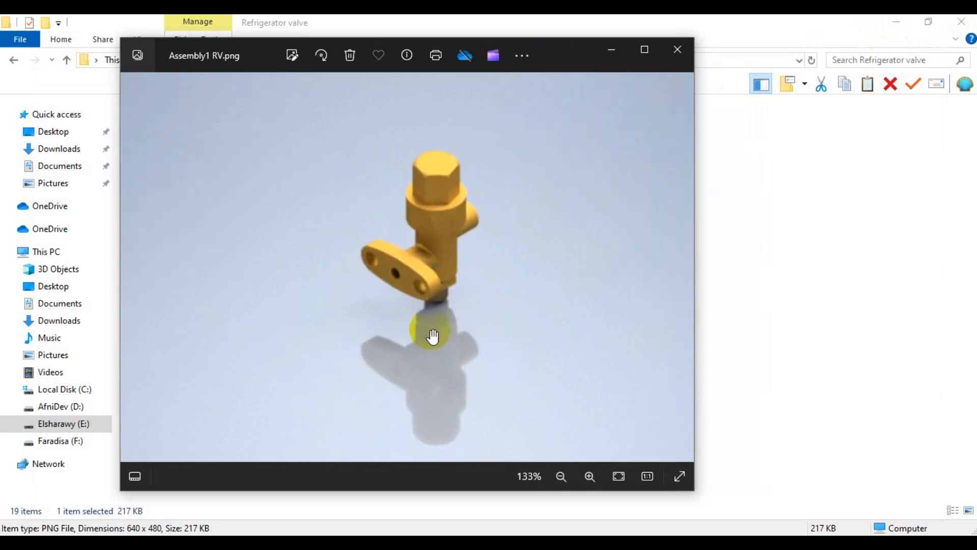
pyautogui.scroll(-1, 431, 326)
pyautogui.scroll(3, 388, 238)
pyautogui.scroll(-3, 385, 235)
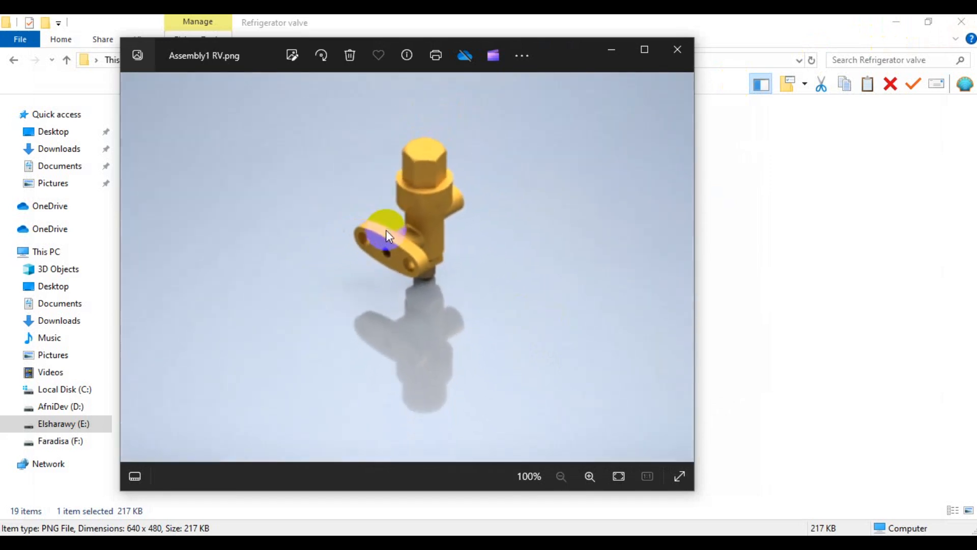
pyautogui.scroll(-1, 385, 235)
pyautogui.click(678, 49)
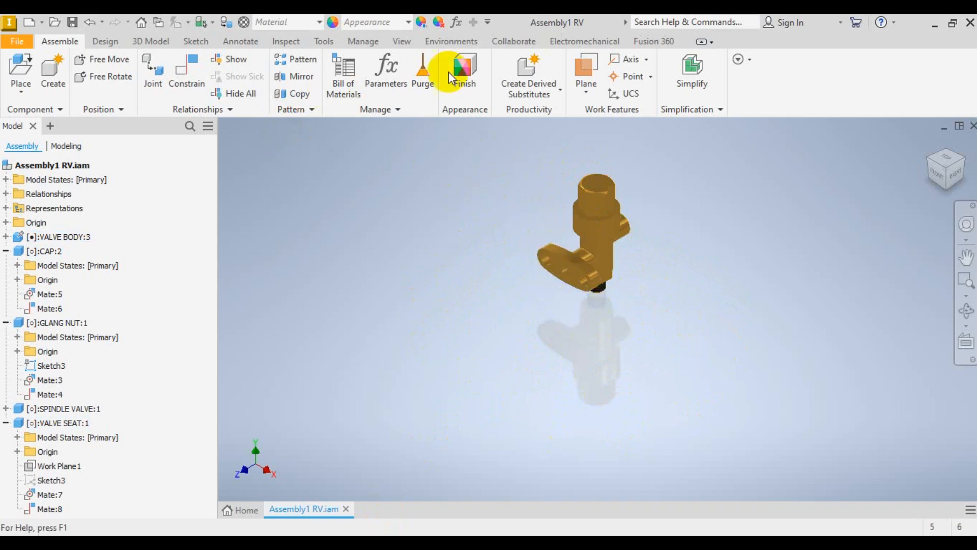
# Step: Turn off reflections in the assembly's display and inspect the valve without its ground reflection
pyautogui.click(402, 39)
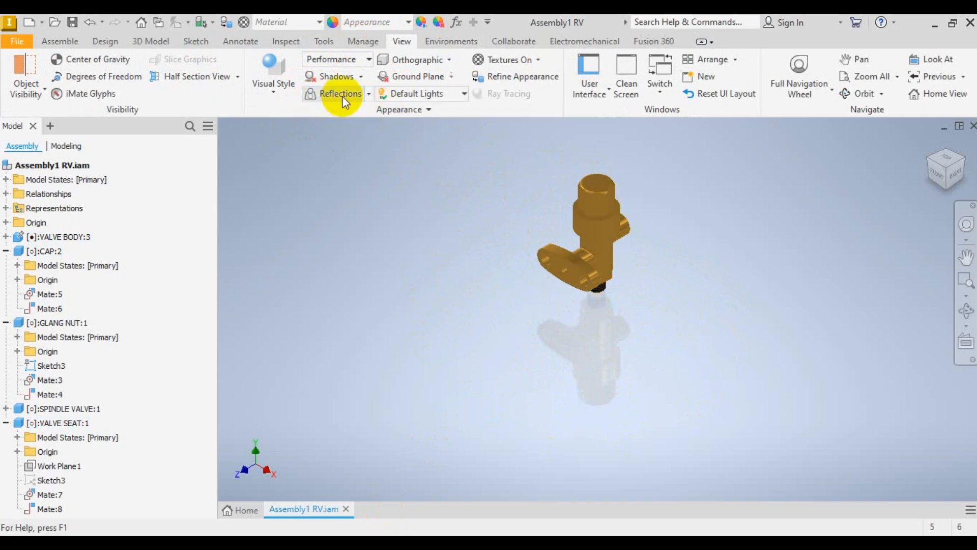
pyautogui.click(322, 94)
pyautogui.scroll(2, 582, 340)
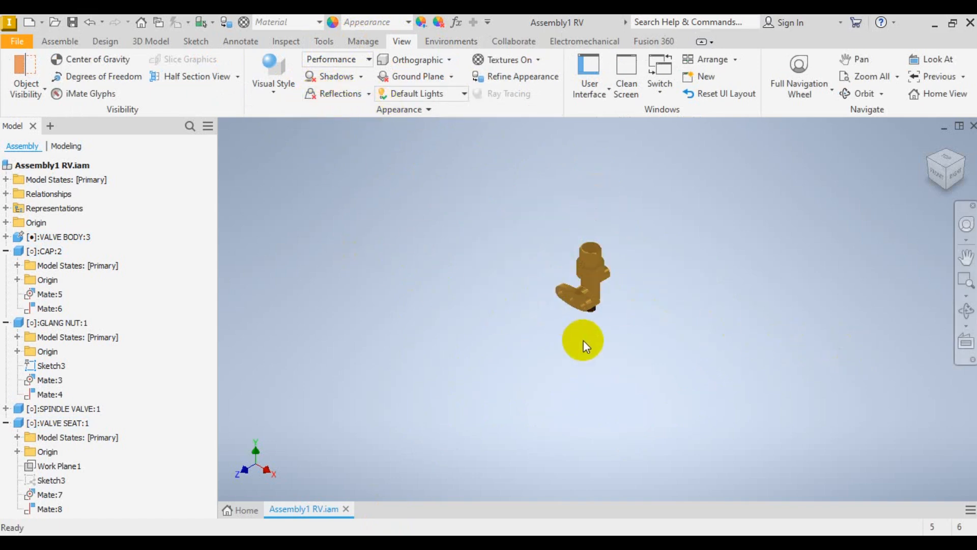
pyautogui.scroll(-5, 600, 264)
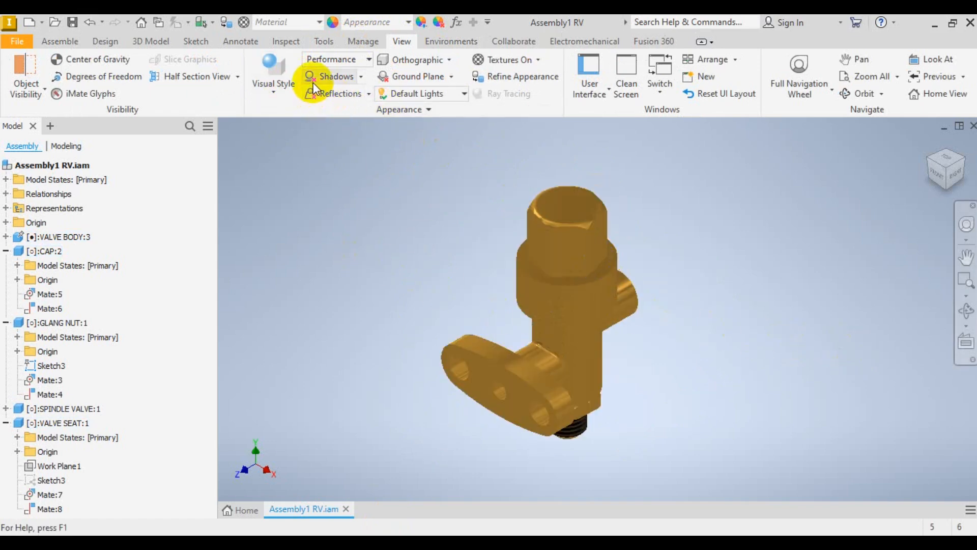